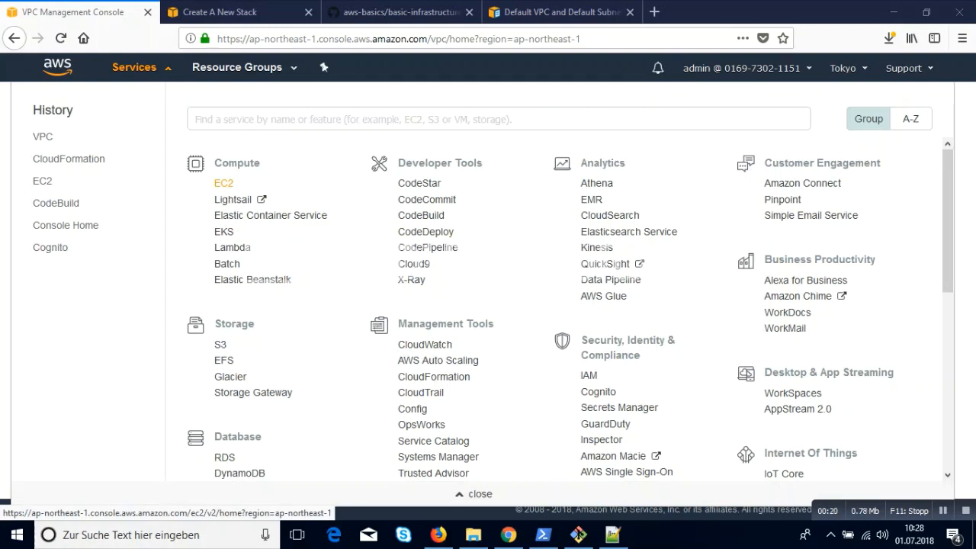
- Open the VPC service dashboard for the Tokyo region
{"action": "left_click", "coordinate": [223, 183]}
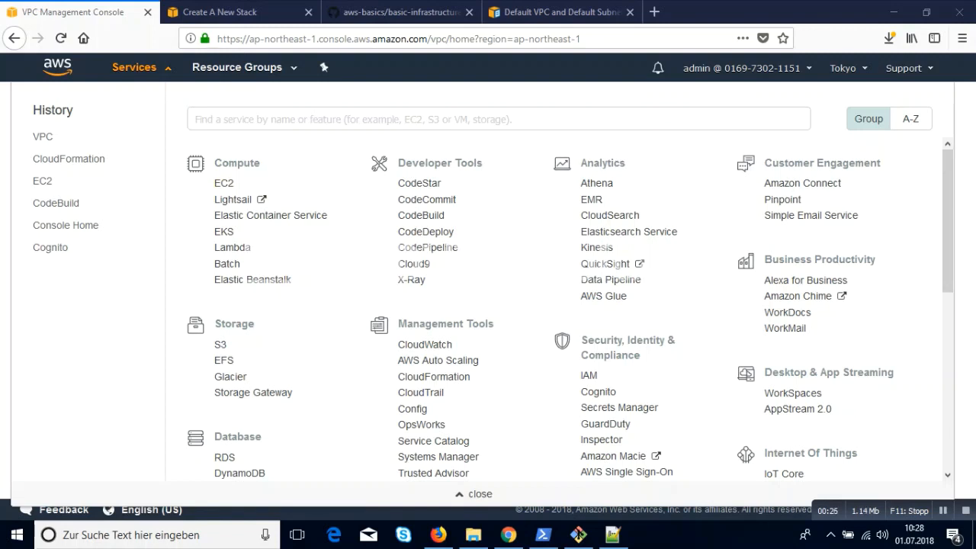
{"action": "left_click", "coordinate": [41, 136]}
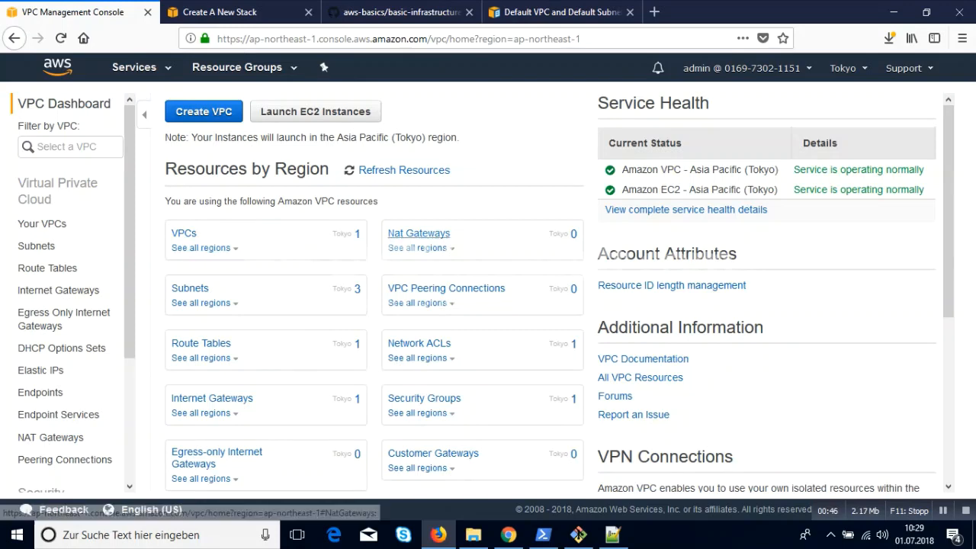
- Switch to Notepad++ and review the GitHub and AWS documentation links in readme.txt
{"action": "key", "text": "alt+Tab"}
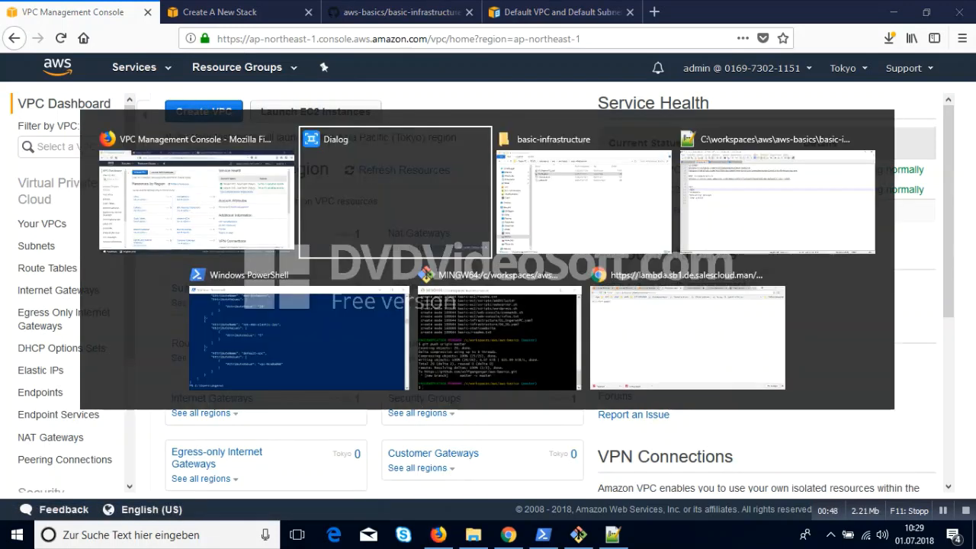
{"action": "key", "text": "alt+Tab"}
{"action": "key", "text": "alt+Tab"}
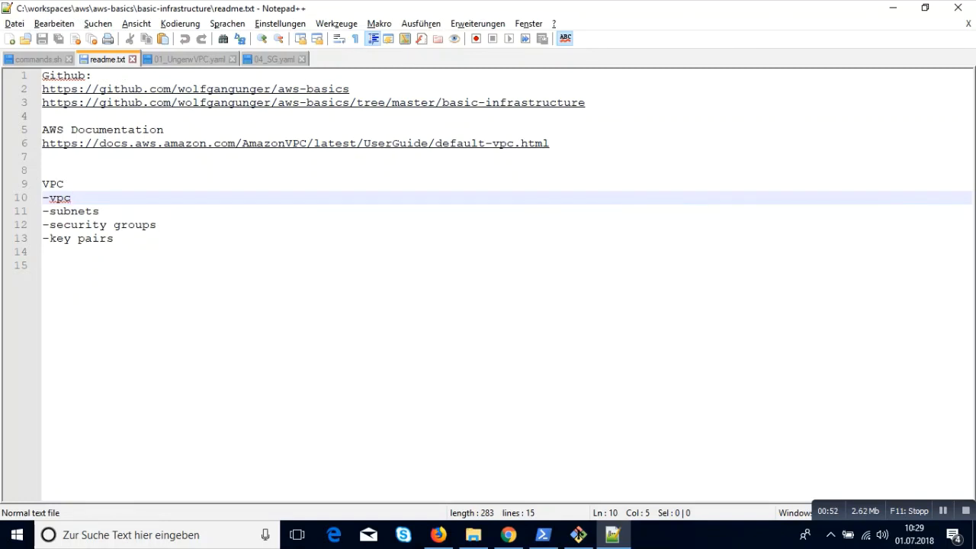
{"action": "left_click", "coordinate": [350, 89]}
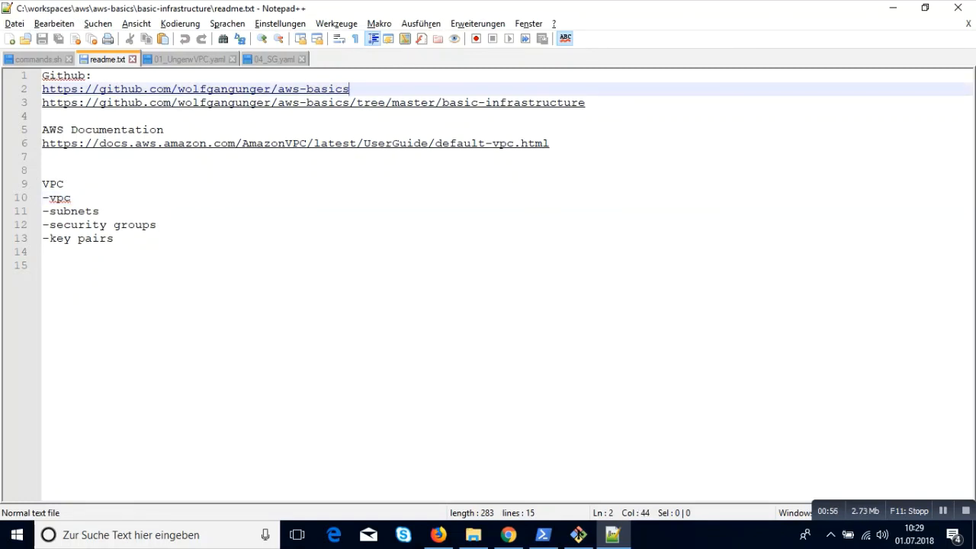
{"action": "left_click", "coordinate": [549, 144]}
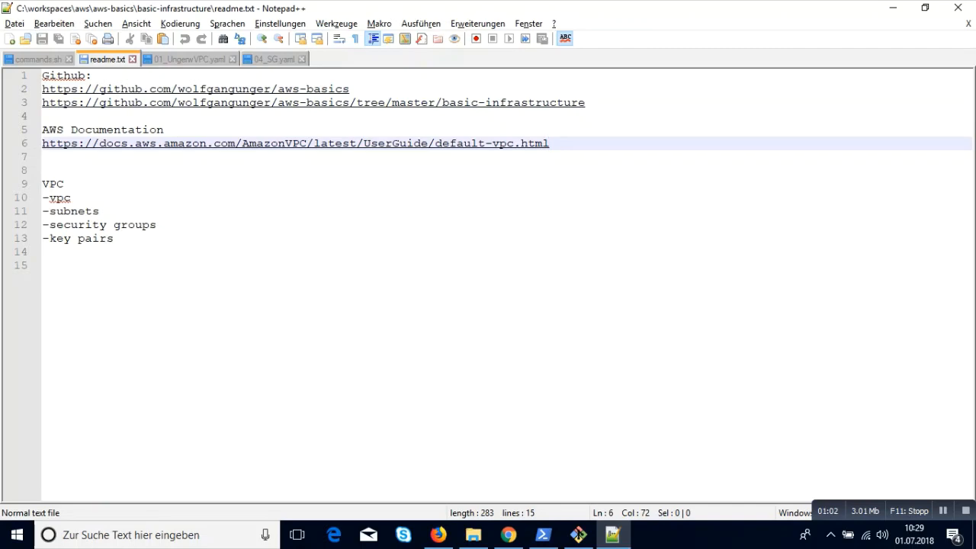
- Switch to Firefox and read the default VPC components and architecture diagram on the Default VPC and Default Subnets documentation page
{"action": "key", "text": "alt+Tab"}
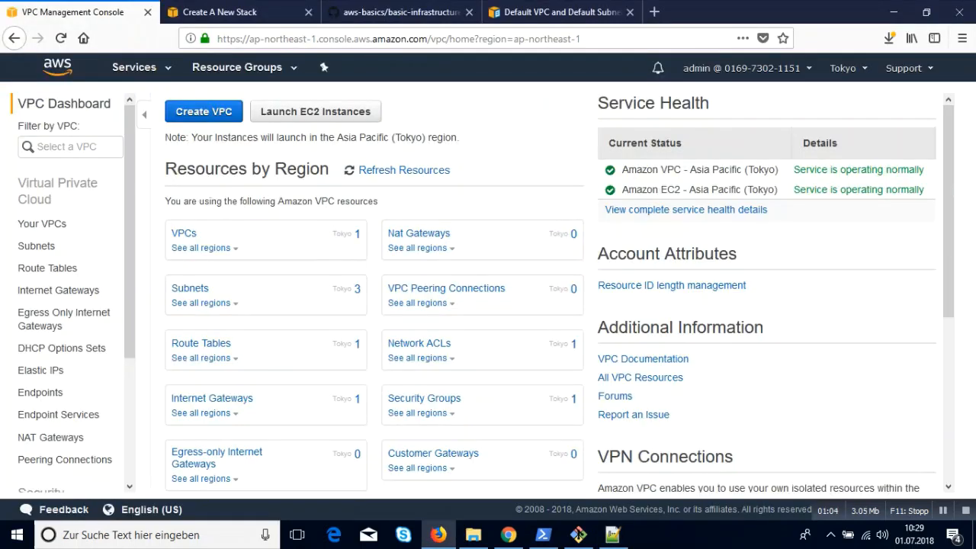
{"action": "key", "text": "ctrl+4"}
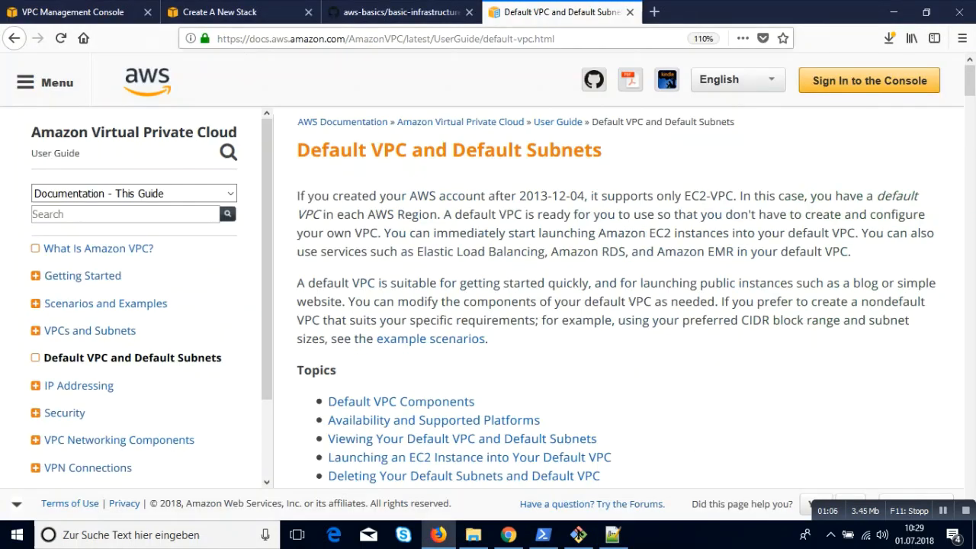
{"action": "scroll", "coordinate": [622, 305], "scroll_direction": "down", "scroll_amount": 5}
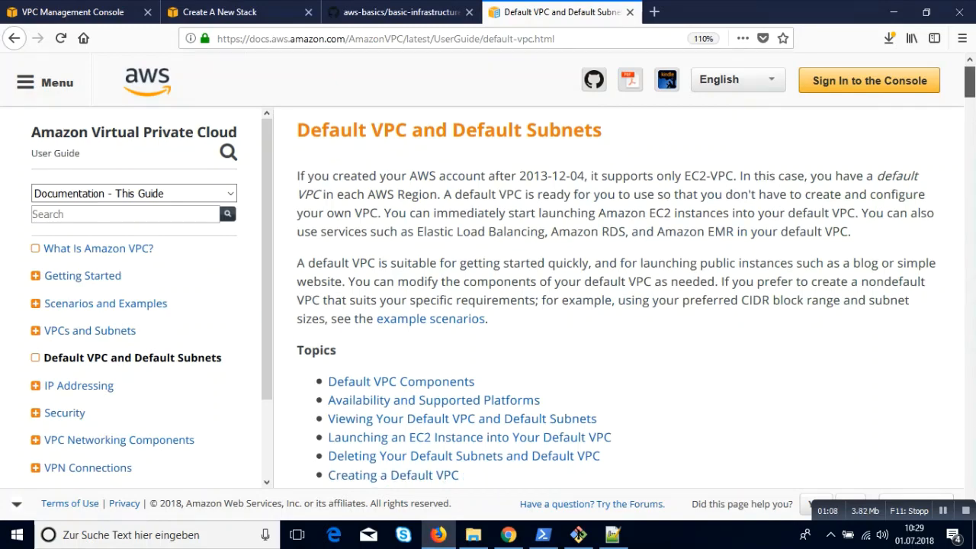
{"action": "scroll", "coordinate": [621, 305], "scroll_direction": "down", "scroll_amount": 10}
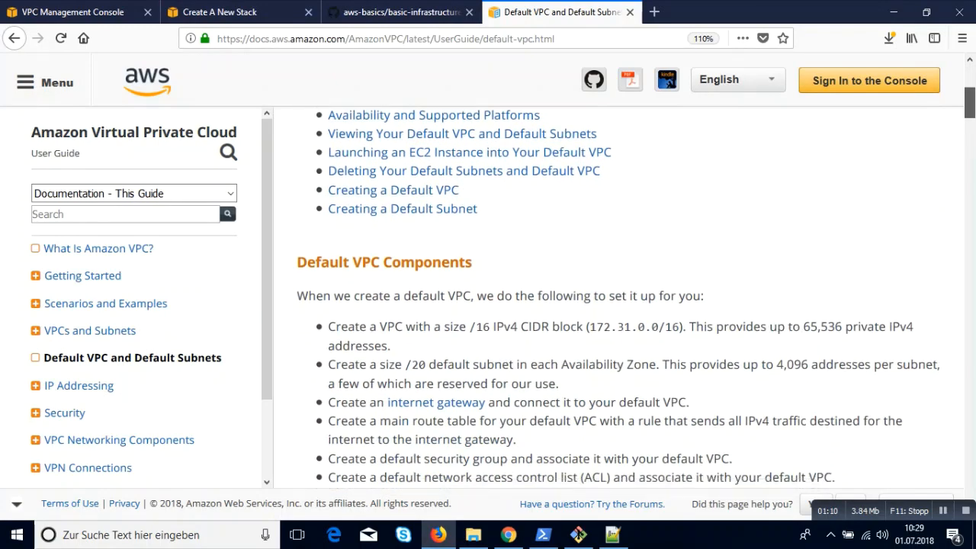
{"action": "scroll", "coordinate": [621, 305], "scroll_direction": "down", "scroll_amount": 1}
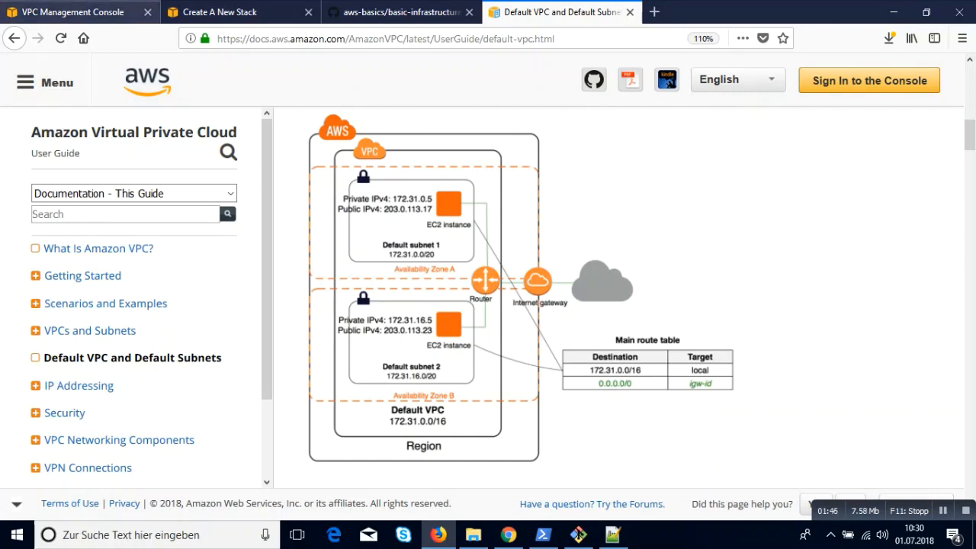
- Return to the AWS console and switch the CloudFormation region to Asia Pacific (Singapore)
{"action": "left_click", "coordinate": [73, 12]}
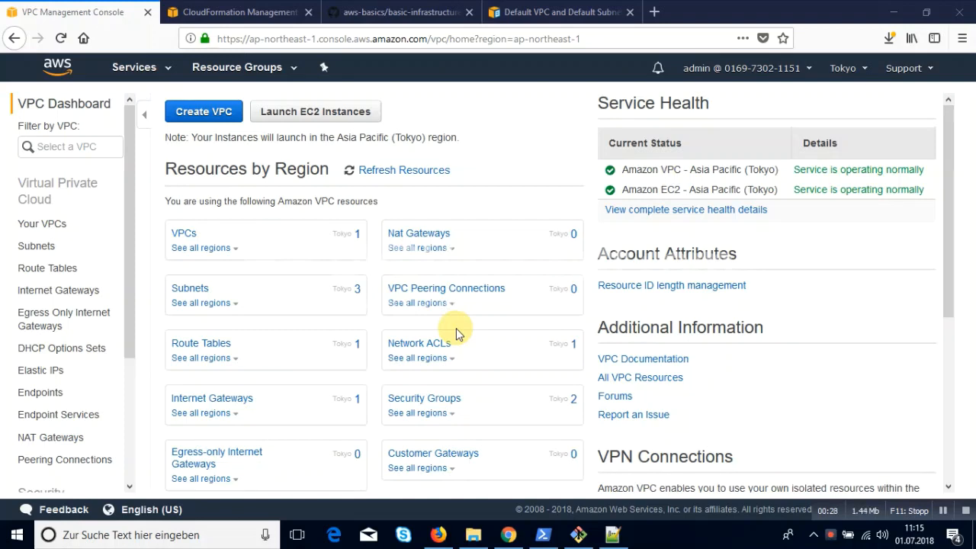
{"action": "left_click", "coordinate": [237, 13]}
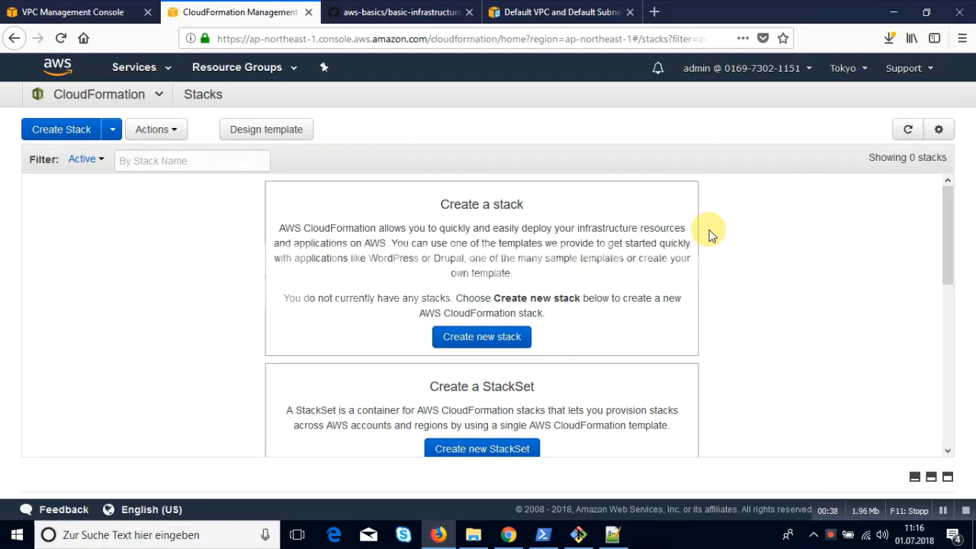
{"action": "left_click", "coordinate": [866, 72]}
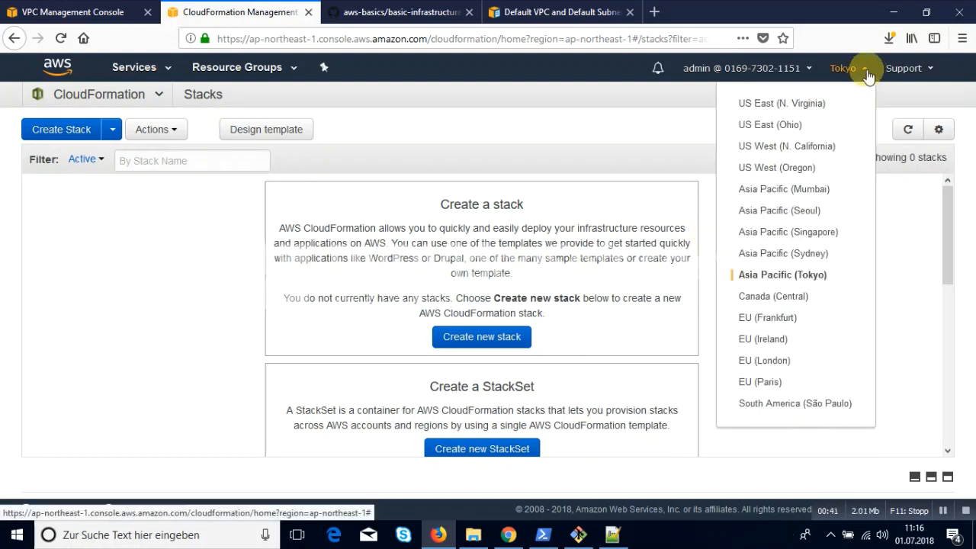
{"action": "left_click", "coordinate": [779, 235]}
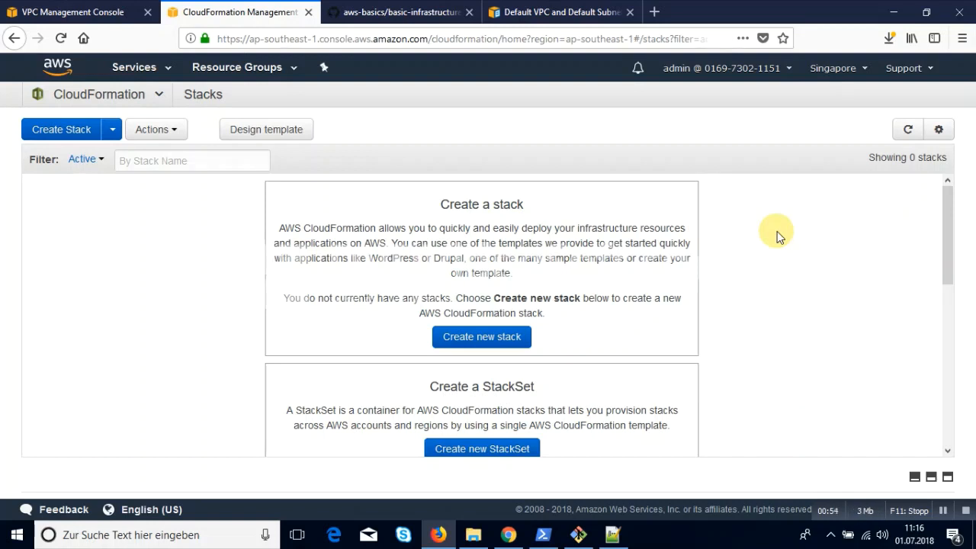
- Look up the 01_UngerwVPC.yaml template in the basic-infrastructure folder in File Explorer, and return to Firefox
{"action": "key", "text": "alt+Tab"}
{"action": "left_click", "coordinate": [579, 229]}
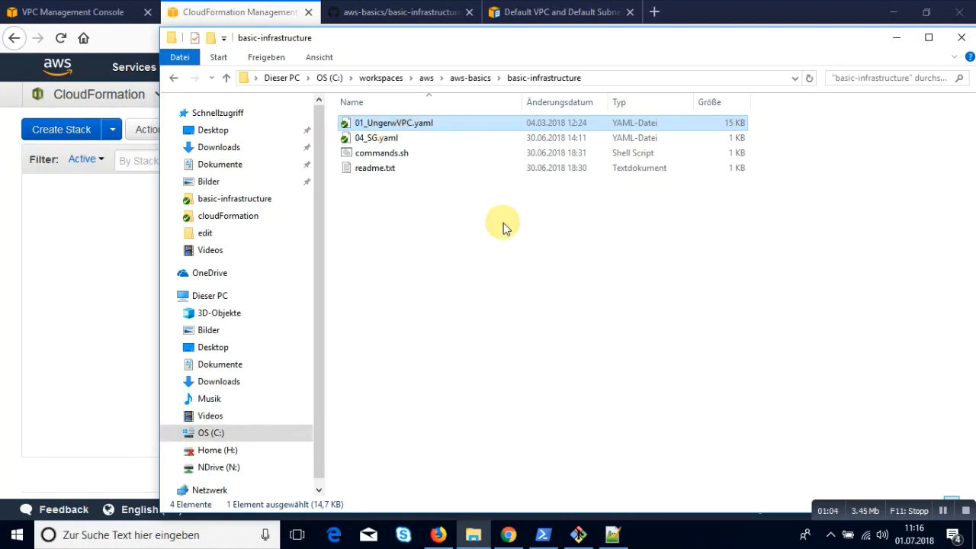
{"action": "key", "text": "alt+Tab"}
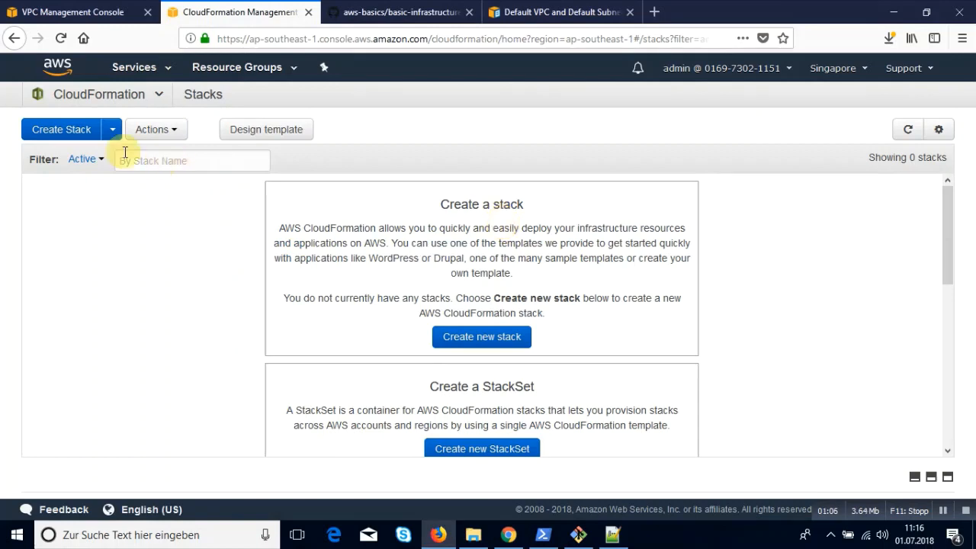
- Start a new CloudFormation stack, upload 01_UngerwVPC.yaml as its template, and continue to the stack details
{"action": "left_click", "coordinate": [46, 131]}
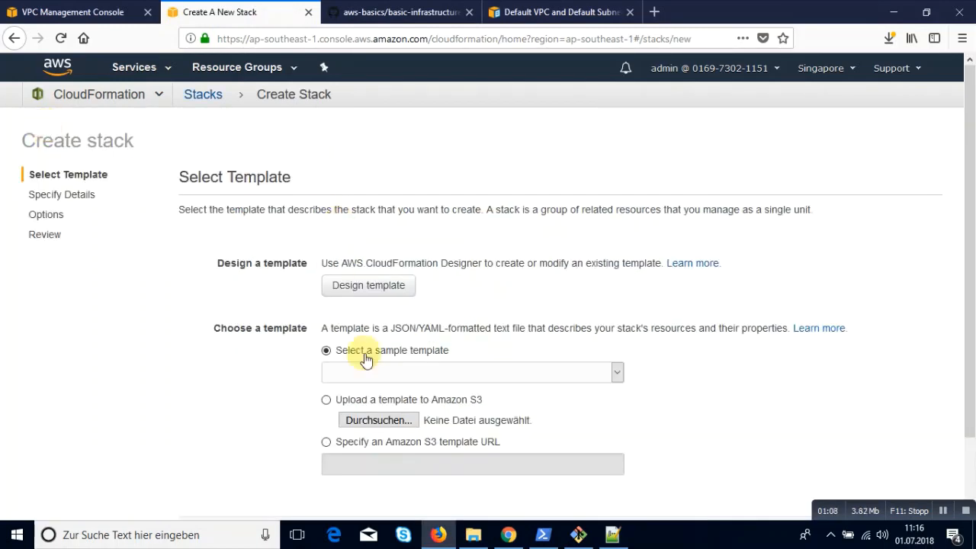
{"action": "left_click", "coordinate": [368, 420]}
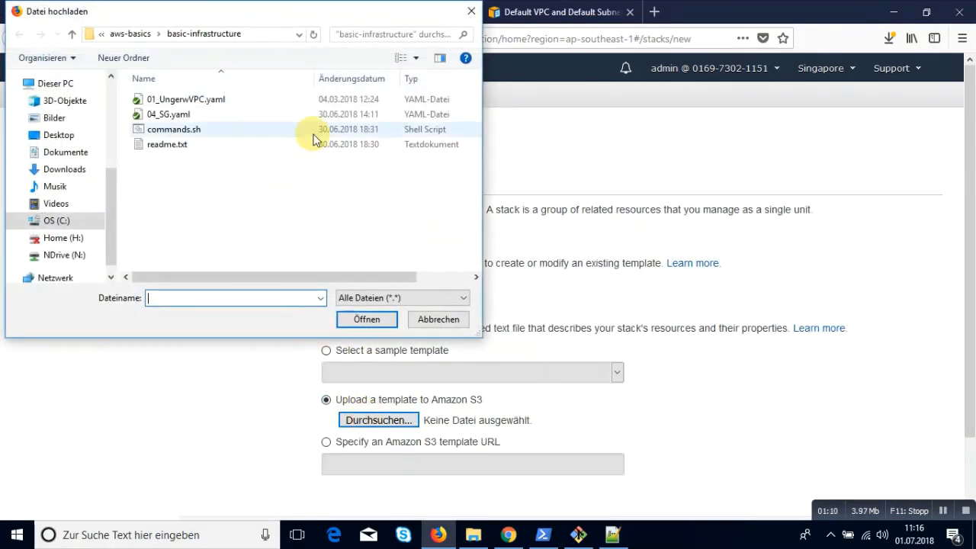
{"action": "left_click", "coordinate": [212, 100]}
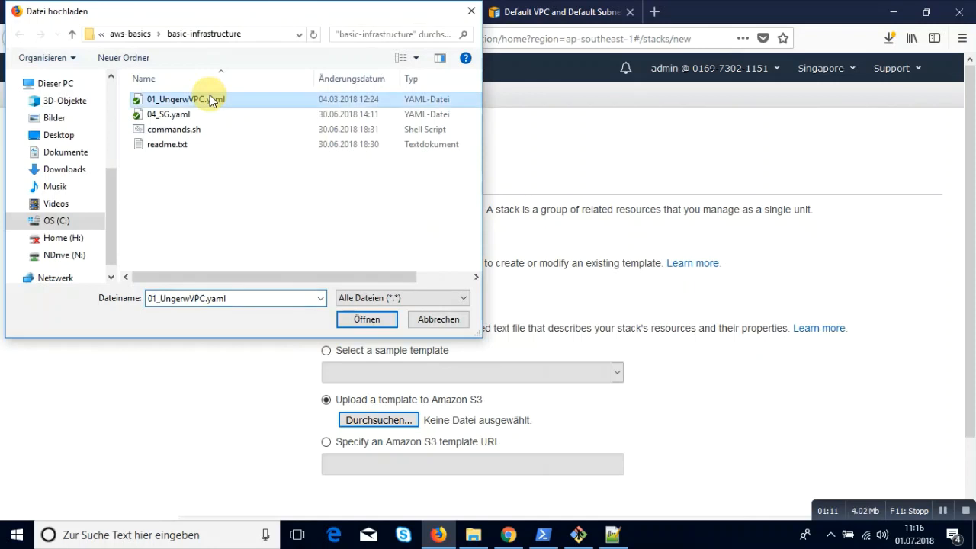
{"action": "left_click", "coordinate": [360, 317]}
{"action": "scroll", "coordinate": [973, 323], "scroll_direction": "down", "scroll_amount": 2}
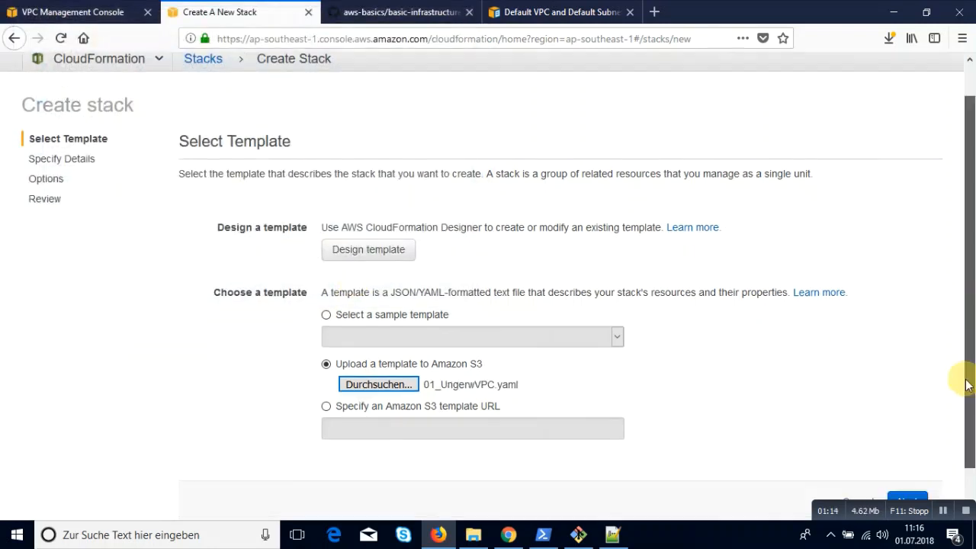
{"action": "left_click", "coordinate": [906, 461]}
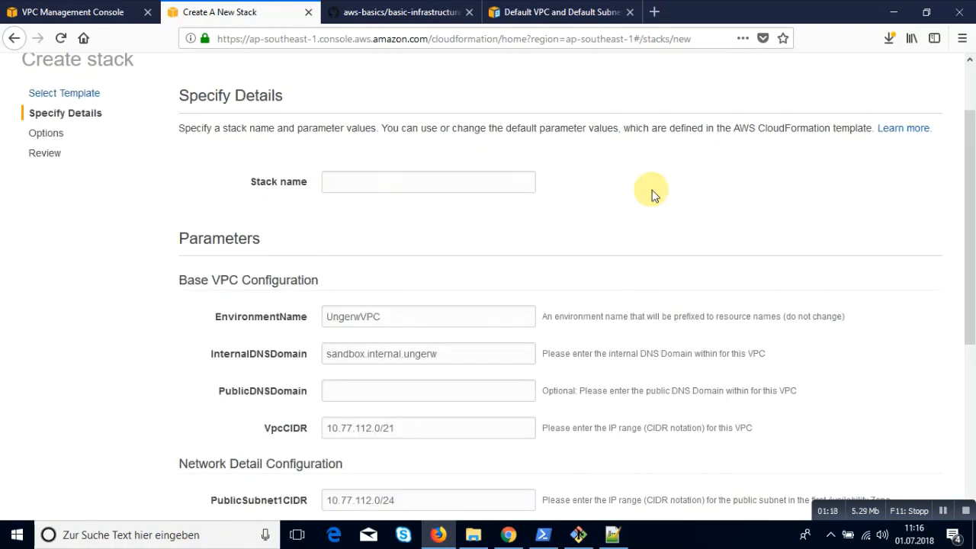
- Name the stack VPC
{"action": "left_click", "coordinate": [456, 185]}
{"action": "type", "text": "V"}
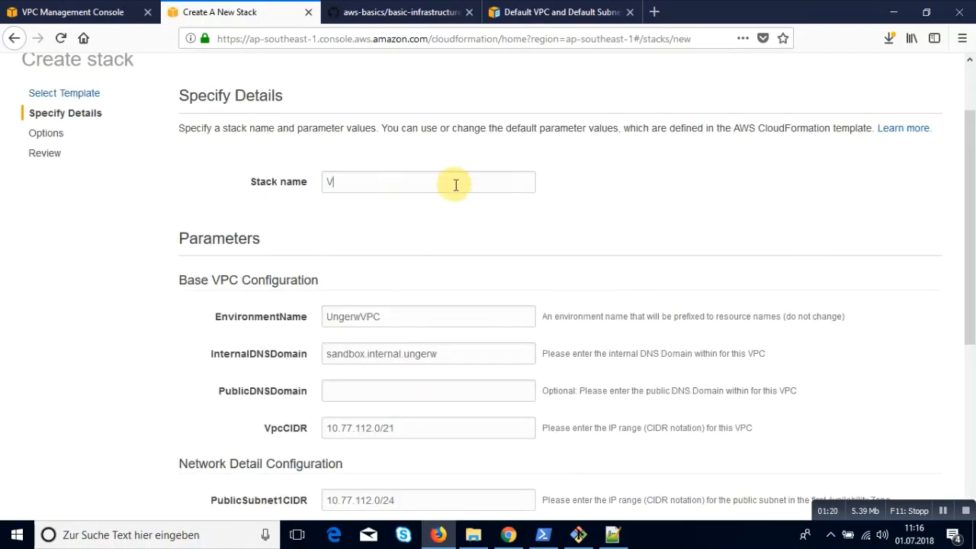
{"action": "type", "text": "OC"}
{"action": "key", "text": "Tab"}
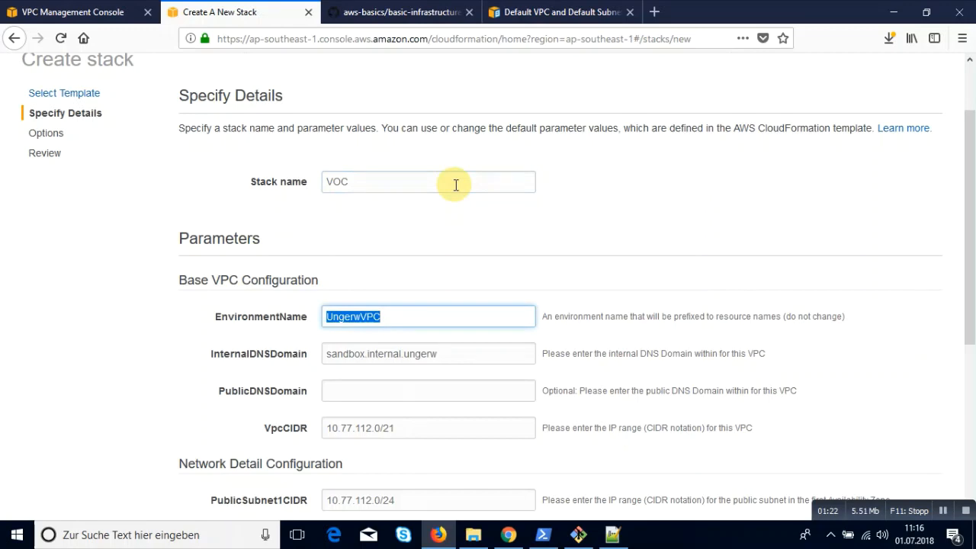
{"action": "left_click", "coordinate": [456, 184]}
{"action": "key", "text": "BackSpace"}
{"action": "type", "text": "PC"}
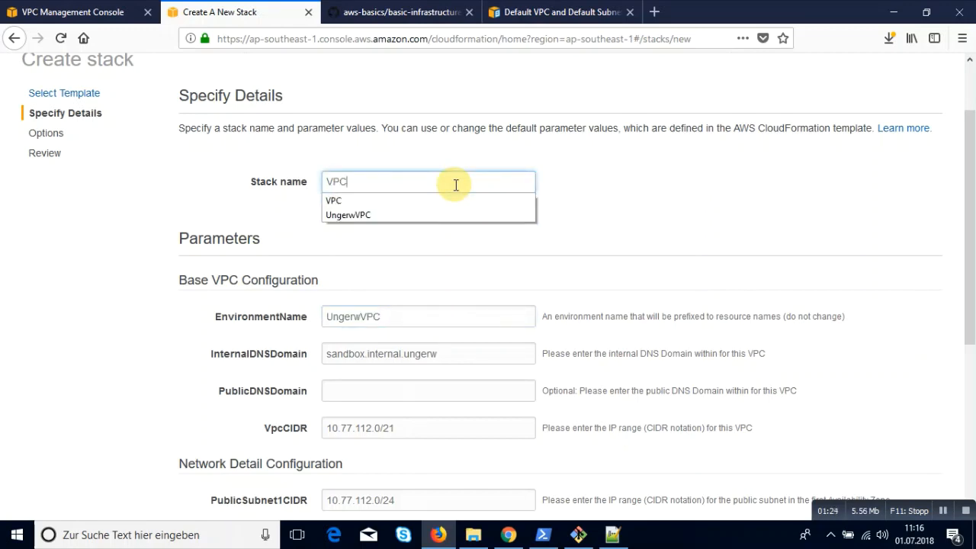
{"action": "key", "text": "Tab"}
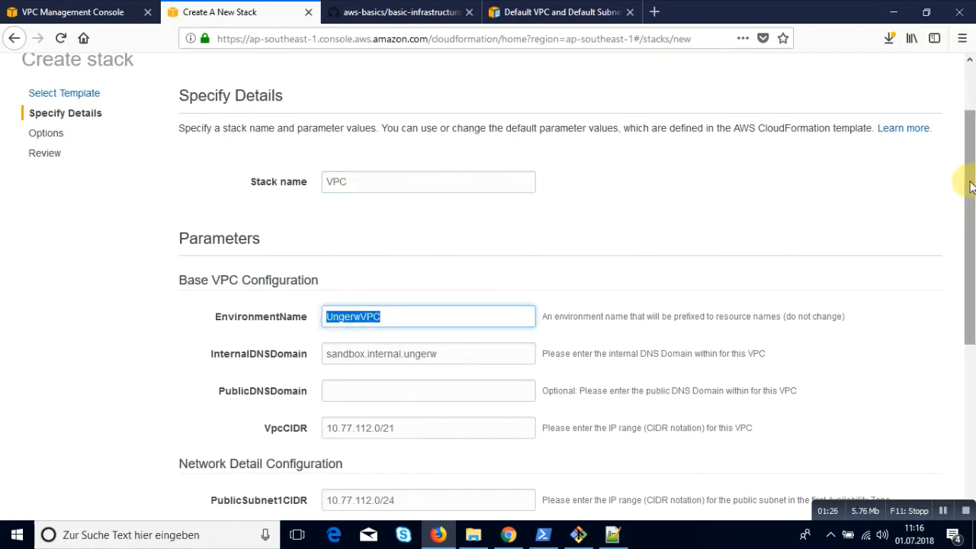
- Keep the default network parameters and stack options, and create the stack from the review page
{"action": "left_click_drag", "start_coordinate": [965, 185], "coordinate": [967, 341]}
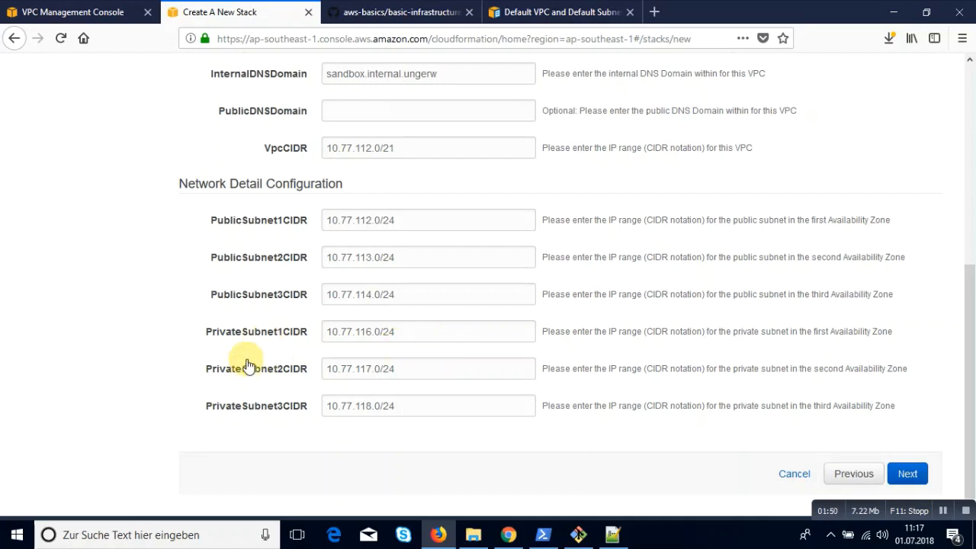
{"action": "left_click", "coordinate": [907, 473]}
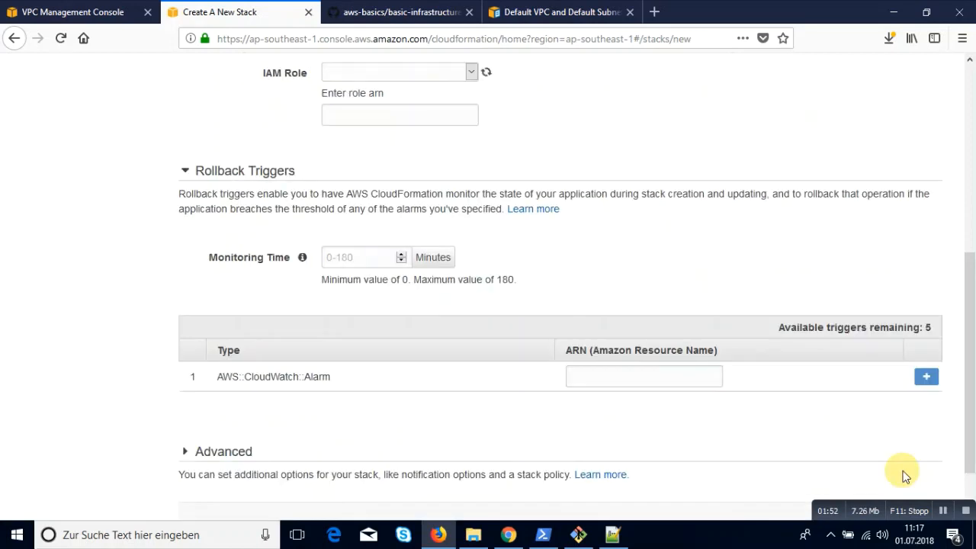
{"action": "scroll", "coordinate": [958, 414], "scroll_direction": "down", "scroll_amount": 2}
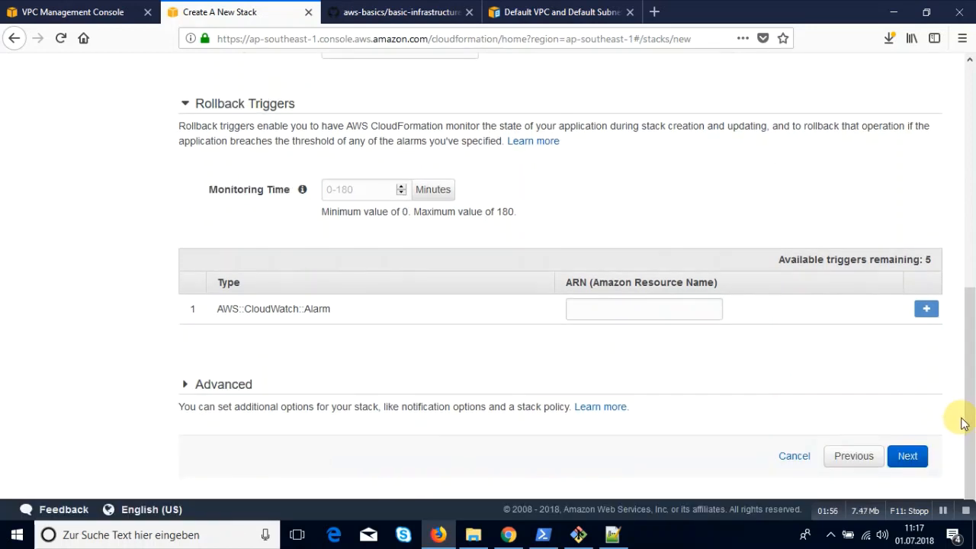
{"action": "left_click", "coordinate": [909, 457]}
{"action": "scroll", "coordinate": [969, 387], "scroll_direction": "down", "scroll_amount": 3}
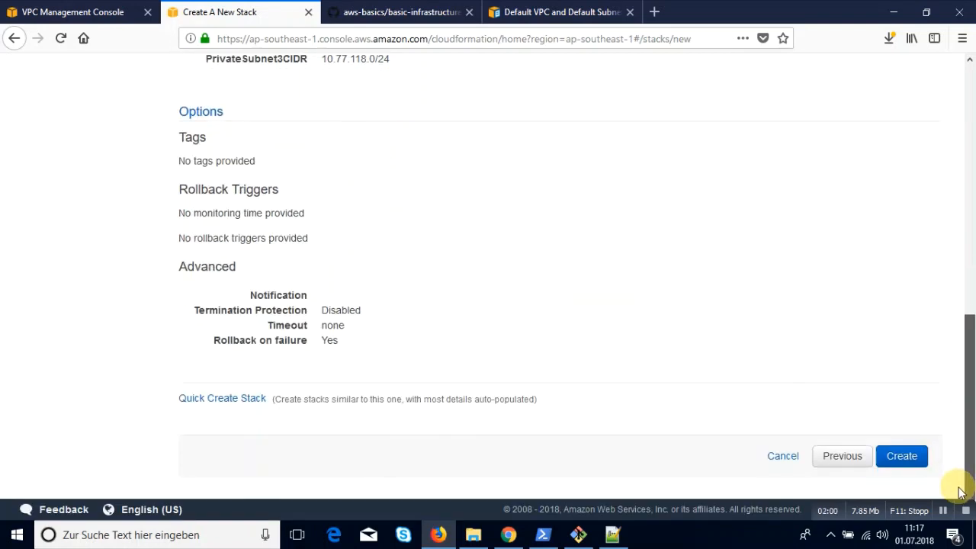
{"action": "left_click", "coordinate": [901, 457]}
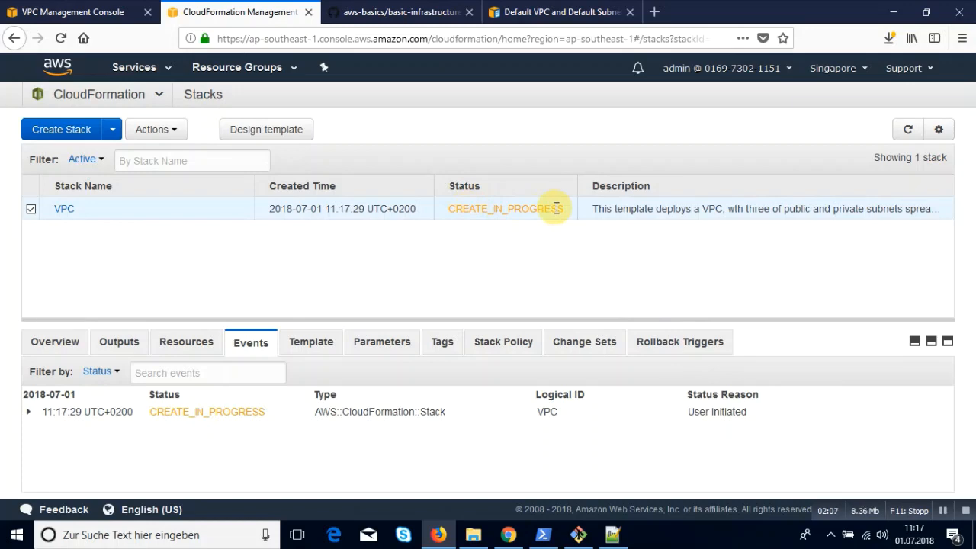
- Open the VPC service for Singapore and examine its lists of VPCs and subnets
{"action": "left_click", "coordinate": [167, 74]}
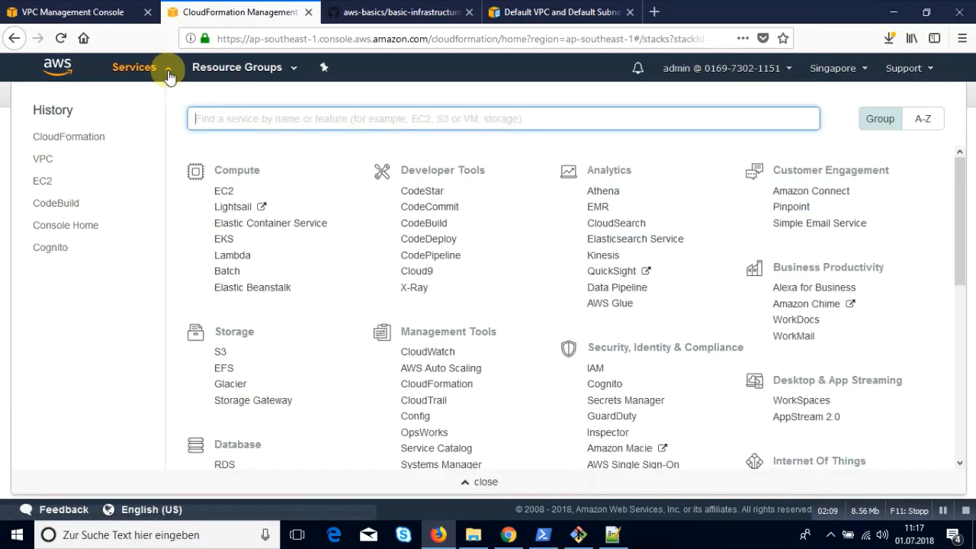
{"action": "left_click", "coordinate": [42, 160]}
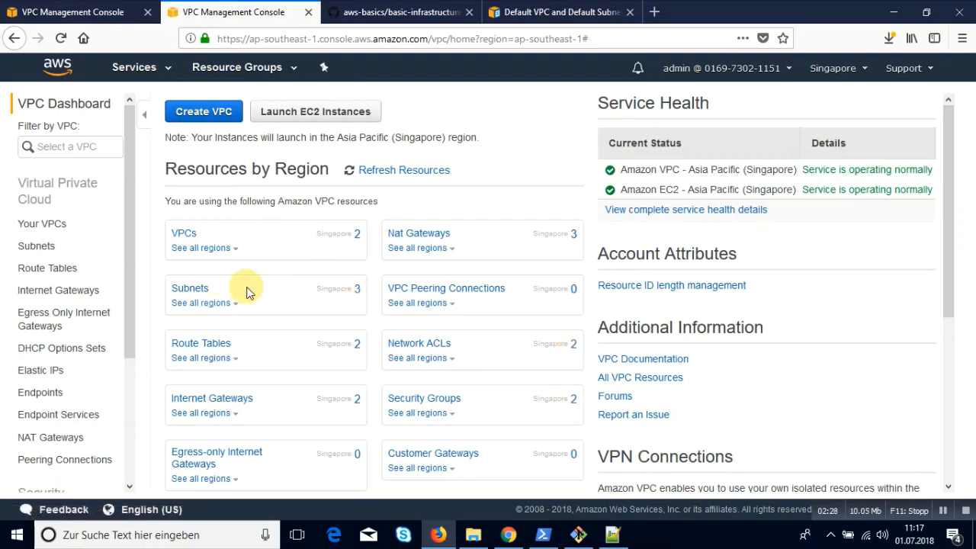
{"action": "left_click", "coordinate": [38, 229]}
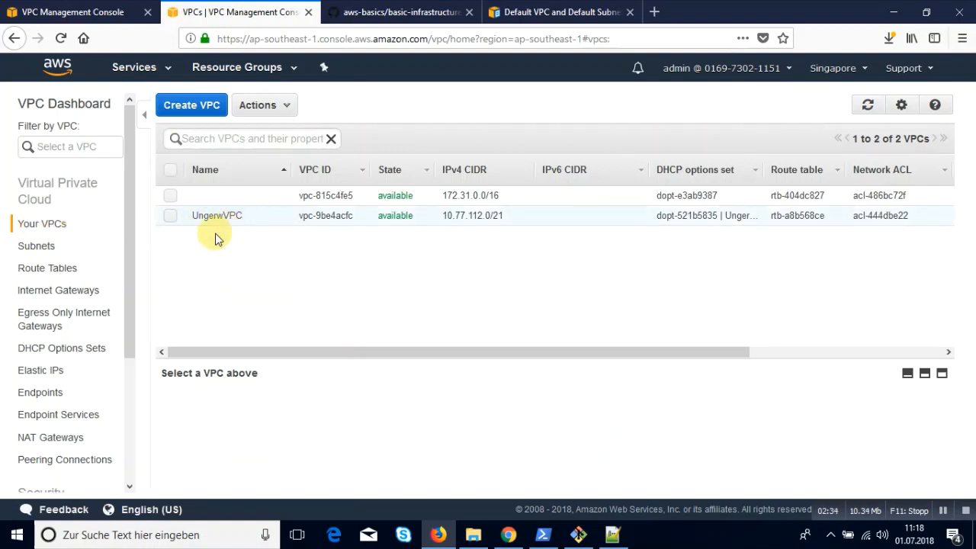
{"action": "left_click", "coordinate": [57, 254]}
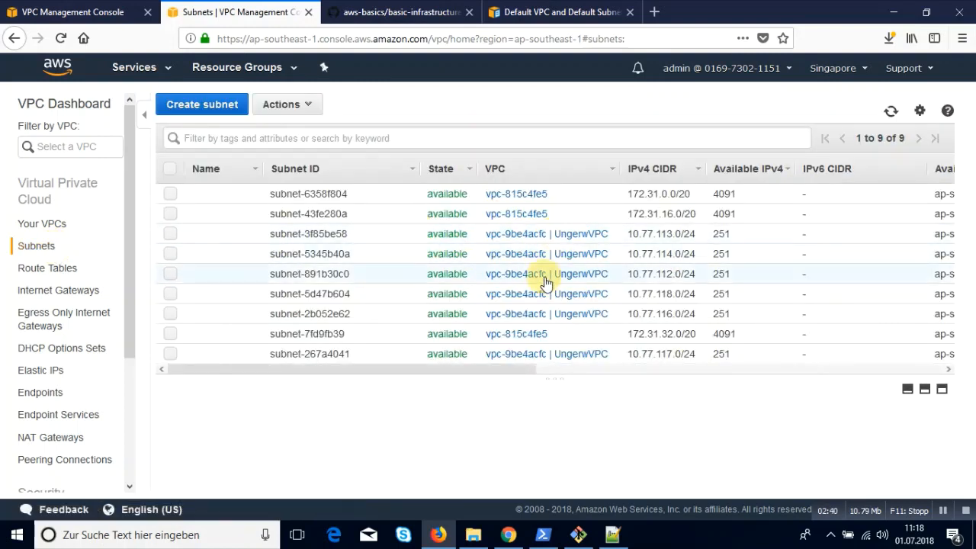
- Examine the Singapore route tables and VPC resource overview, and check the VPC stack's status in CloudFormation
{"action": "left_click", "coordinate": [59, 272]}
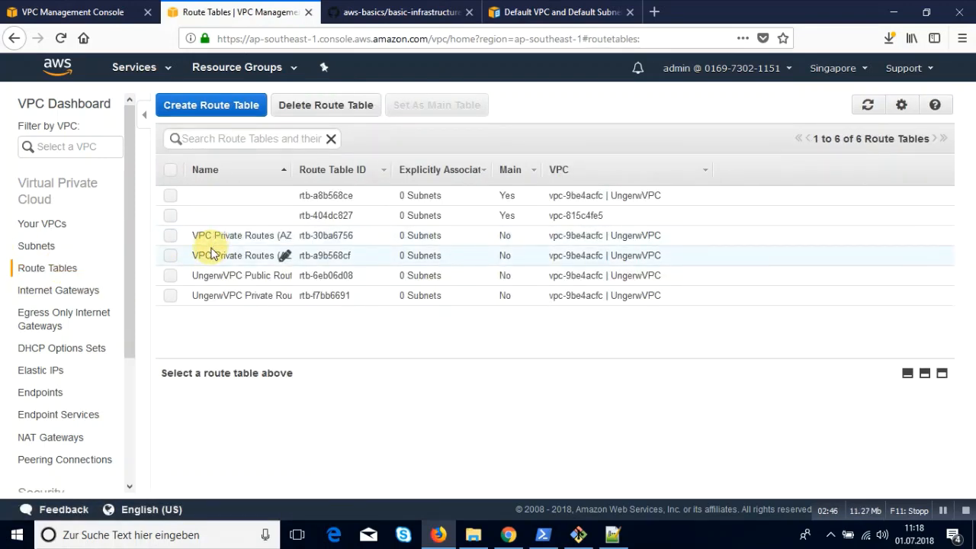
{"action": "left_click", "coordinate": [160, 67]}
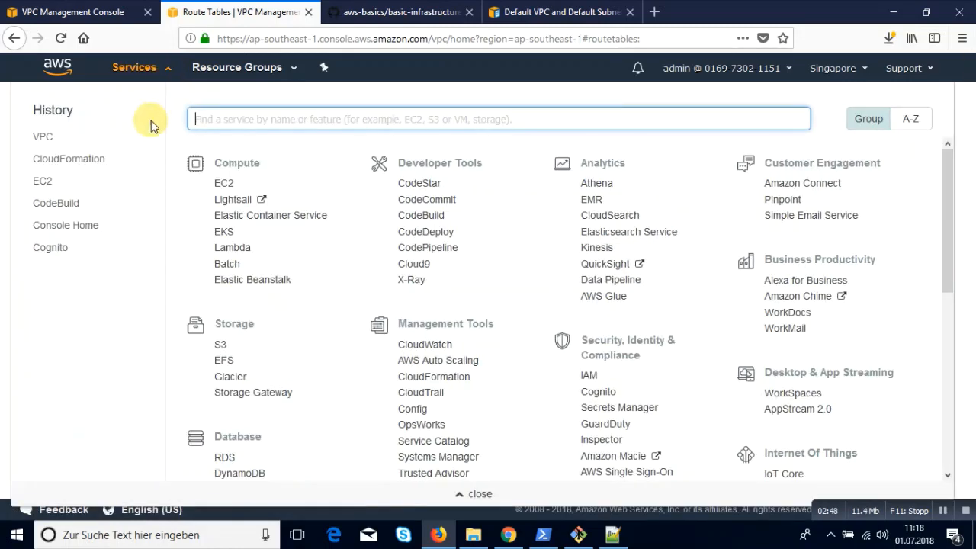
{"action": "left_click", "coordinate": [43, 136]}
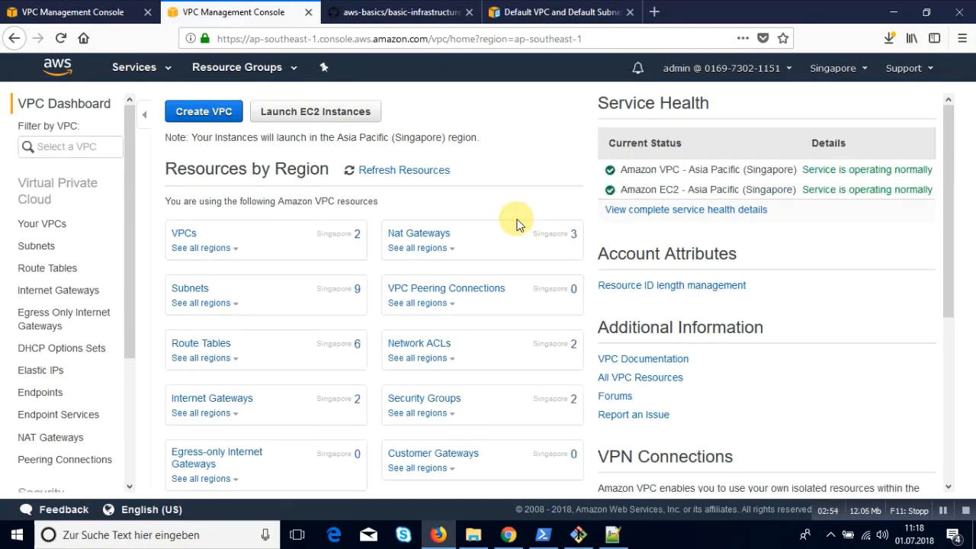
{"action": "left_click", "coordinate": [168, 70]}
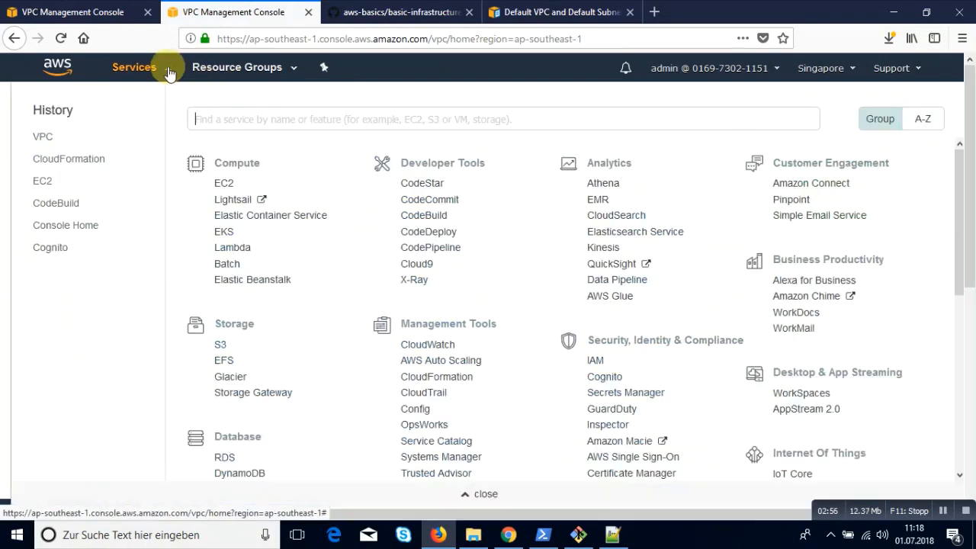
{"action": "left_click", "coordinate": [69, 160]}
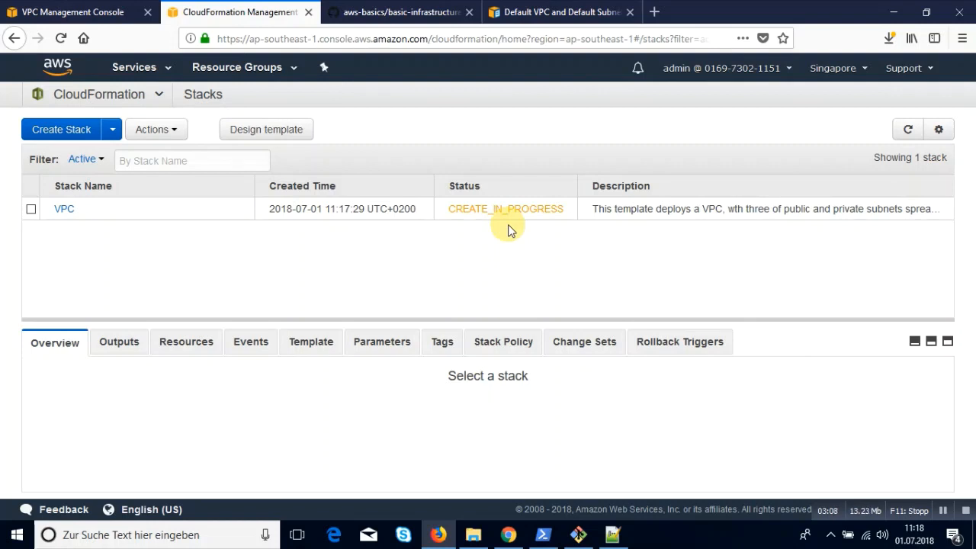
- Examine the Tokyo region's default VPC, subnets, route tables, internet gateways and network ACLs in the VPC console
{"action": "left_click", "coordinate": [97, 20]}
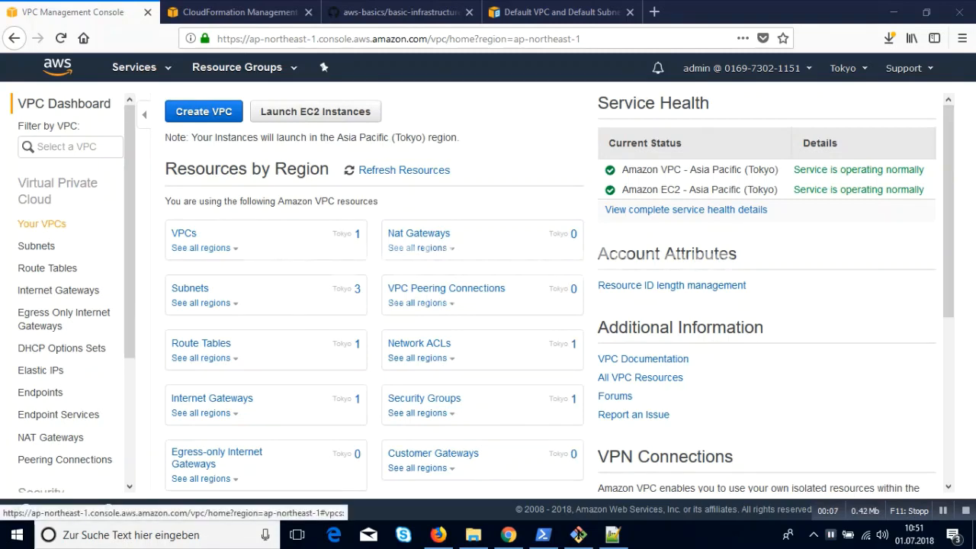
{"action": "left_click", "coordinate": [42, 224]}
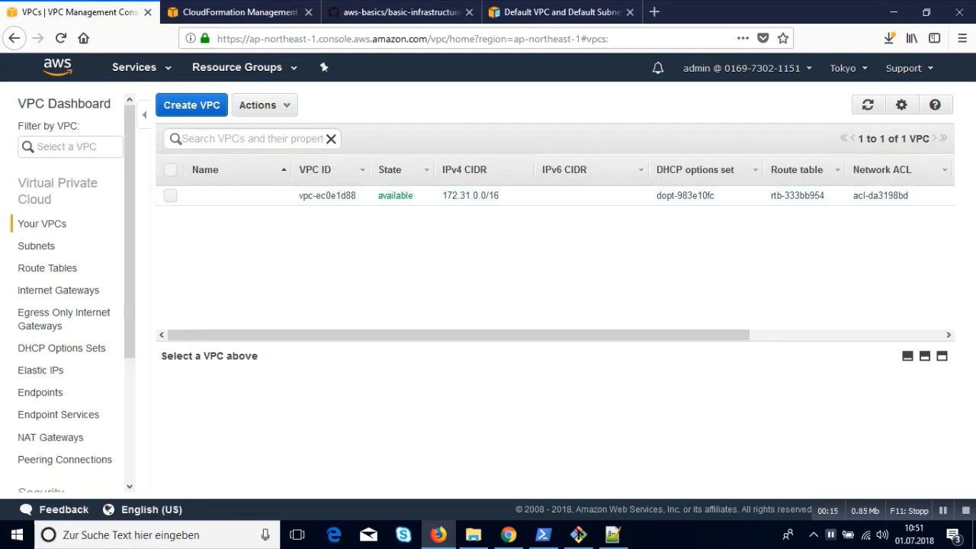
{"action": "left_click", "coordinate": [35, 245]}
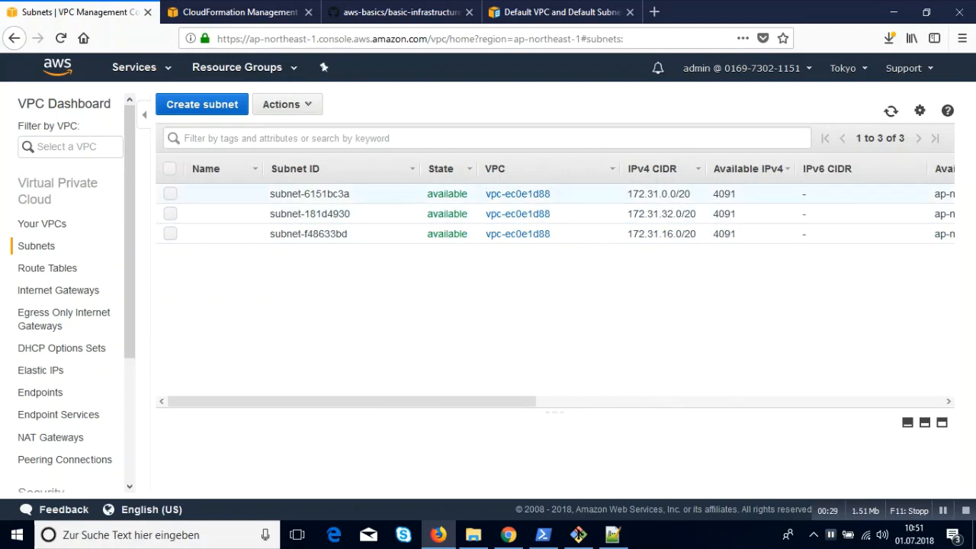
{"action": "left_click", "coordinate": [47, 268]}
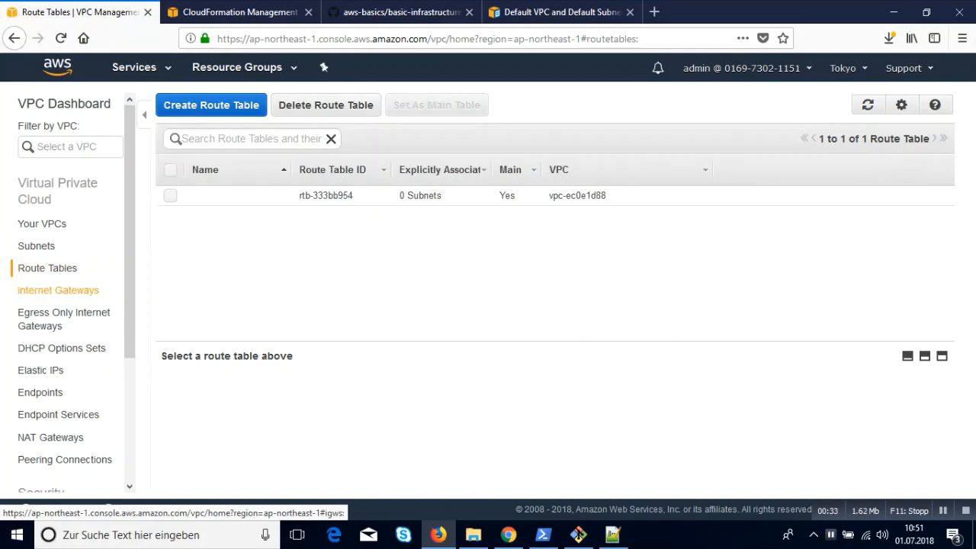
{"action": "left_click", "coordinate": [58, 290]}
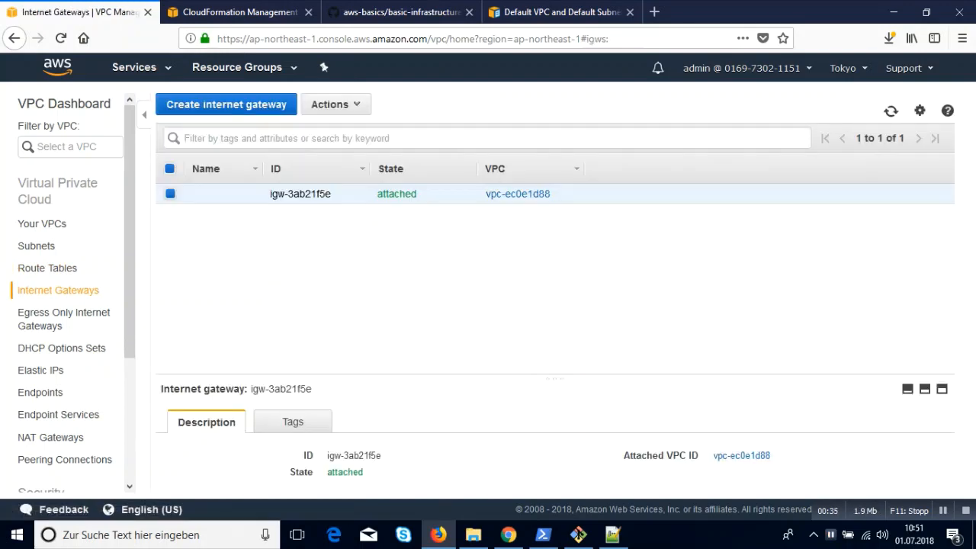
{"action": "scroll", "coordinate": [61, 351], "scroll_direction": "down", "scroll_amount": 1}
{"action": "scroll", "coordinate": [68, 305], "scroll_direction": "down", "scroll_amount": 3}
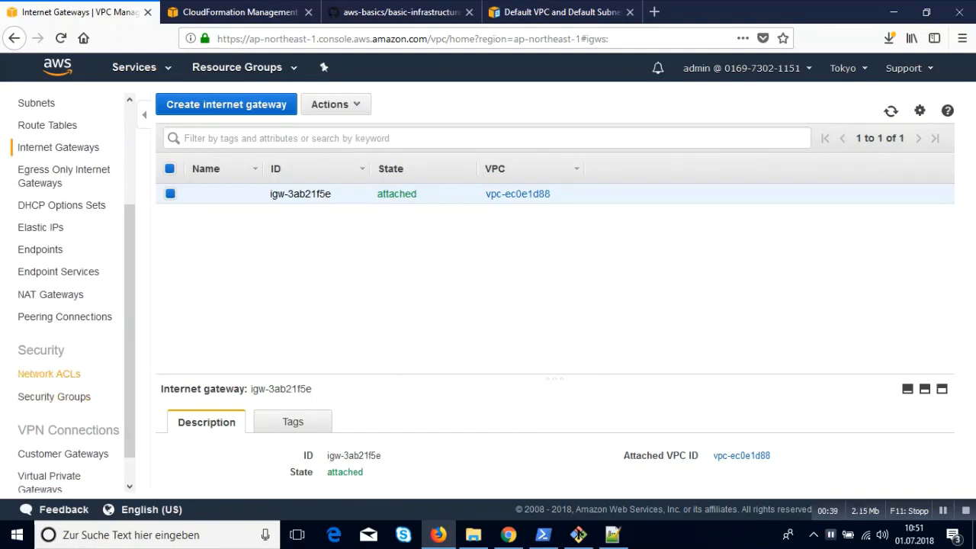
{"action": "left_click", "coordinate": [49, 374]}
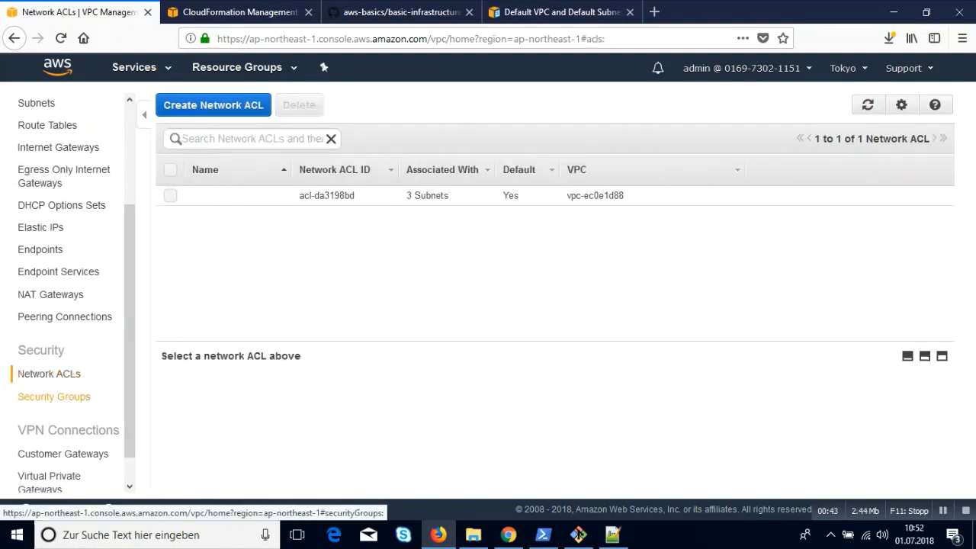
- Examine the inbound and outbound rules of the default security group in the Tokyo region
{"action": "left_click", "coordinate": [53, 396]}
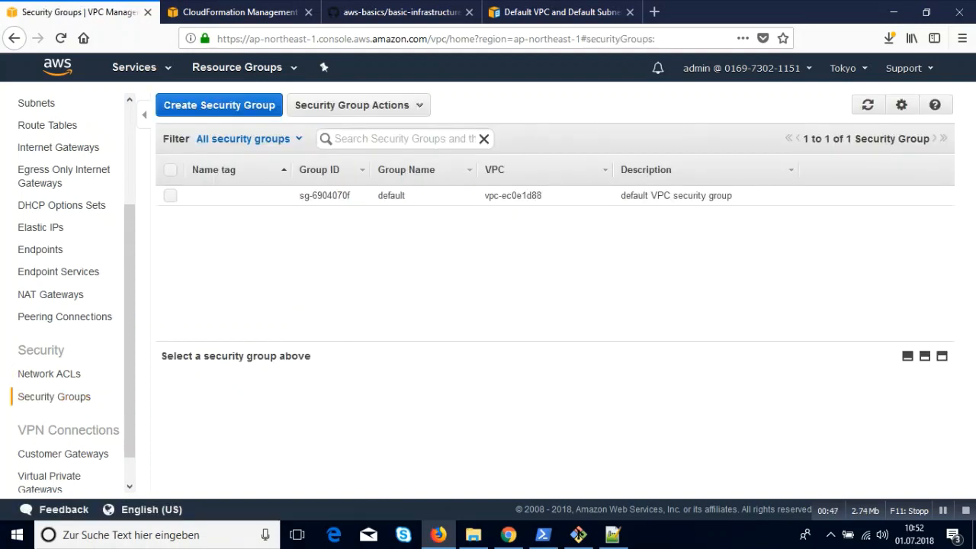
{"action": "left_click", "coordinate": [170, 196]}
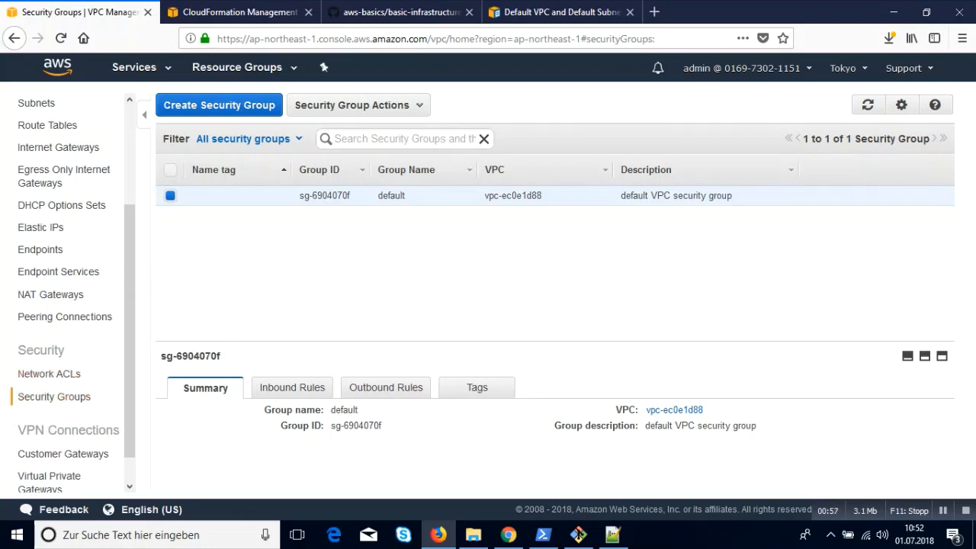
{"action": "left_click", "coordinate": [292, 388]}
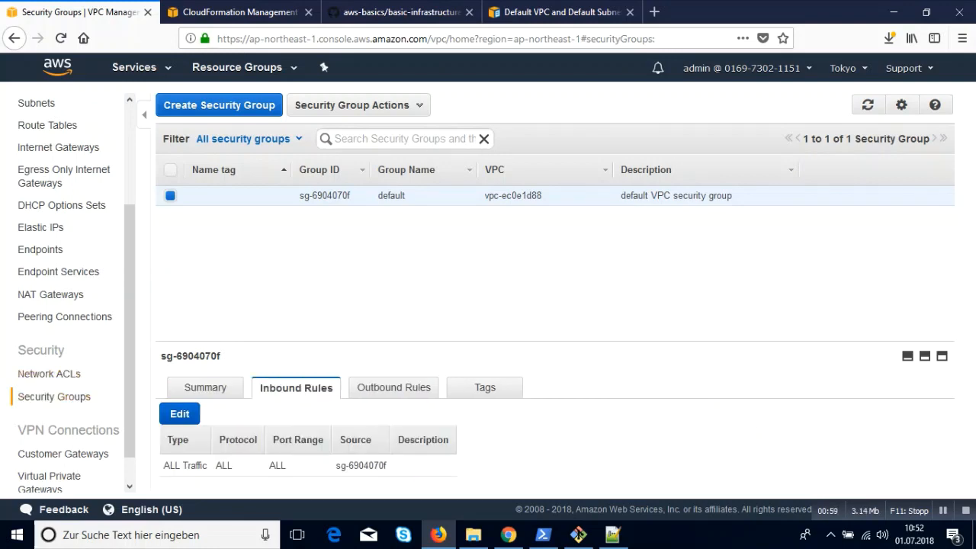
{"action": "left_click", "coordinate": [394, 387]}
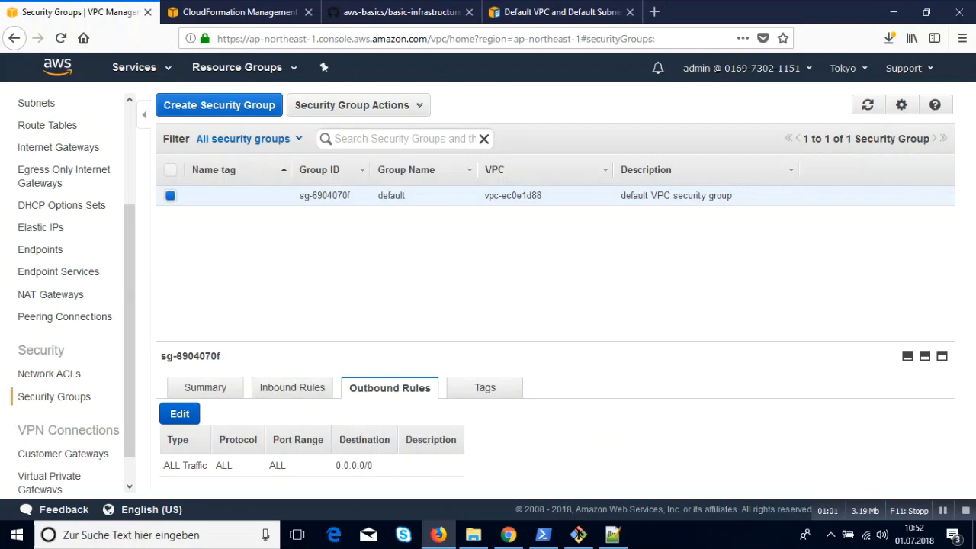
{"action": "left_click", "coordinate": [292, 388]}
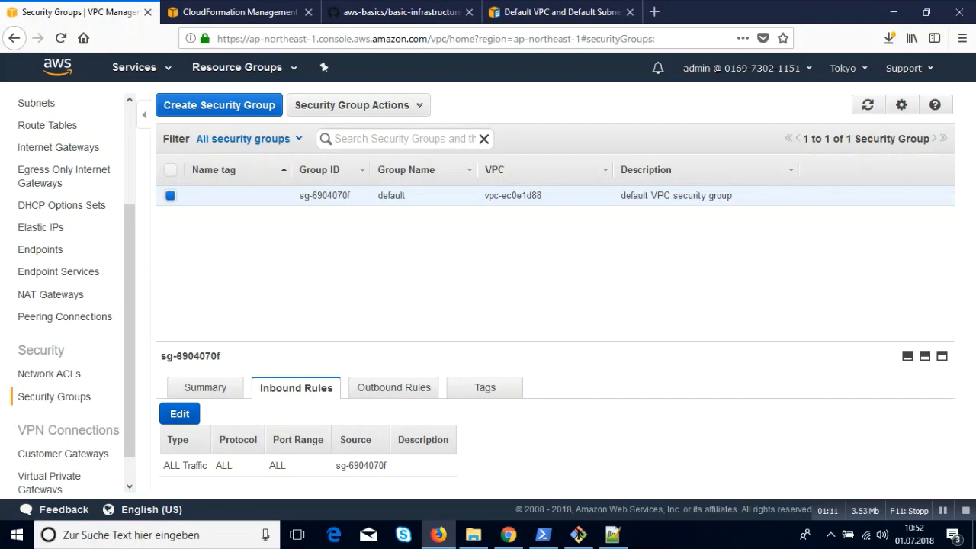
- Create a security group with name tag and group name UngerwTo and description tokyo in the default VPC
{"action": "left_click", "coordinate": [218, 105]}
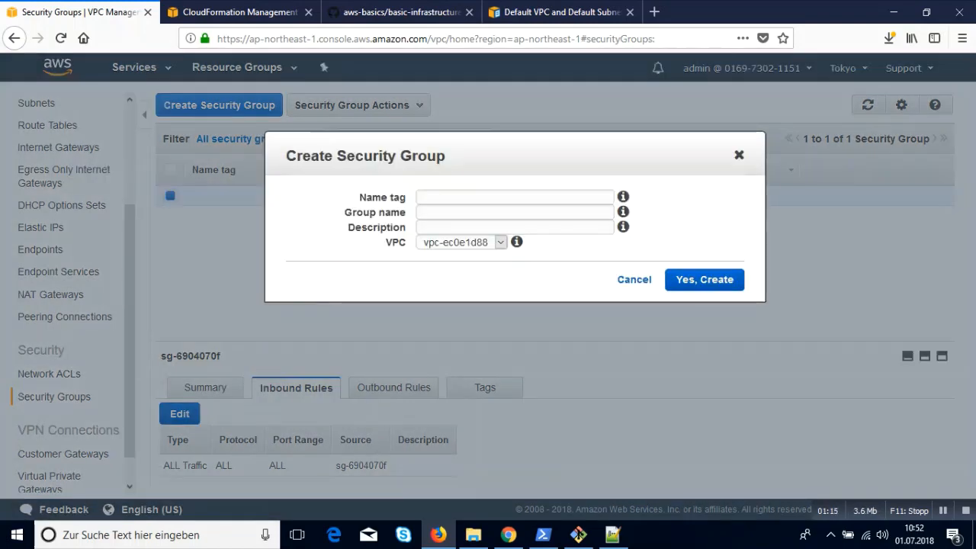
{"action": "type", "text": "Un"}
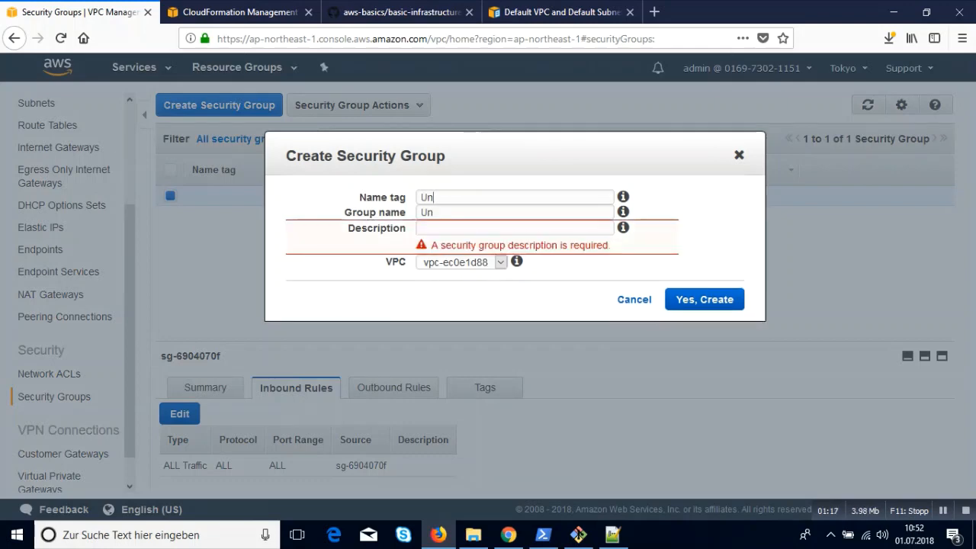
{"action": "type", "text": "gerw"}
{"action": "key", "text": "Tab"}
{"action": "key", "text": "Tab"}
{"action": "type", "text": "tok"}
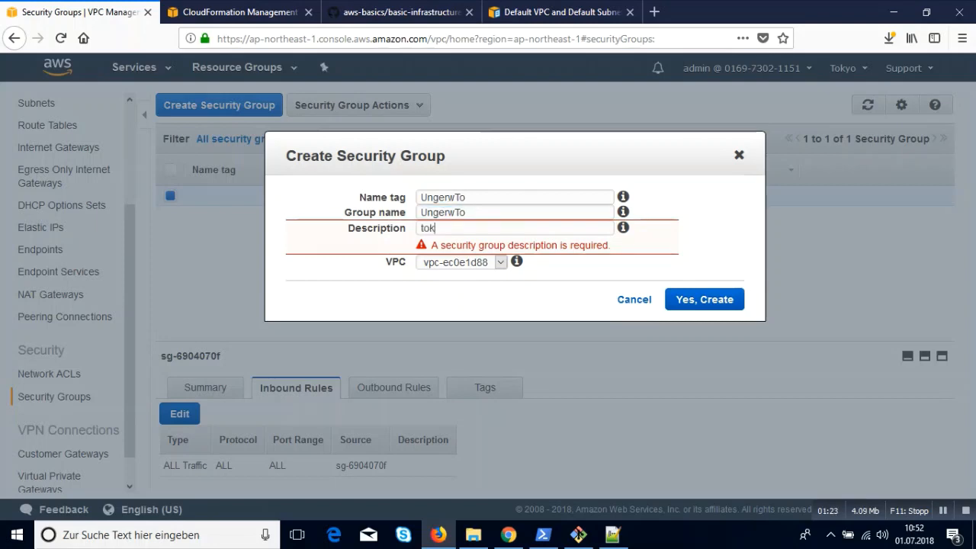
{"action": "type", "text": "yo"}
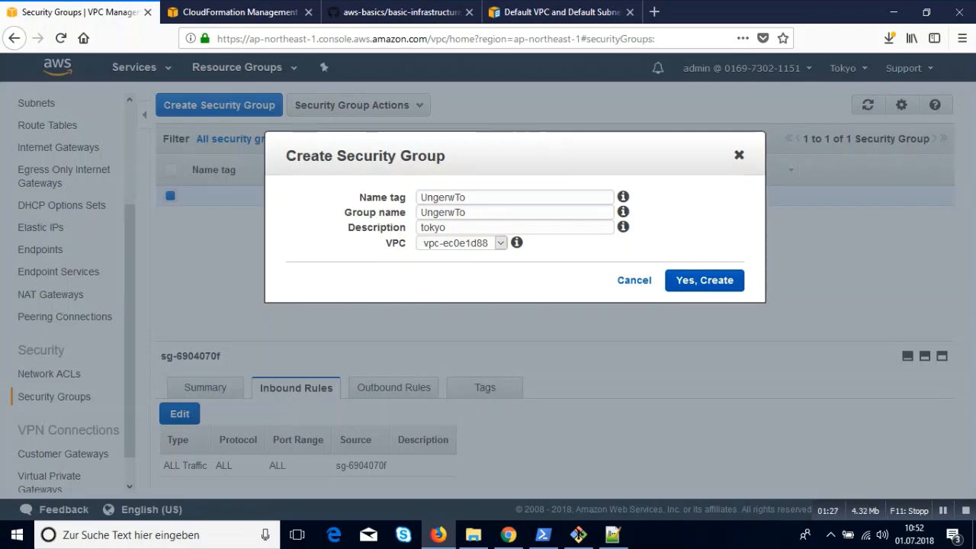
{"action": "key", "text": "Return"}
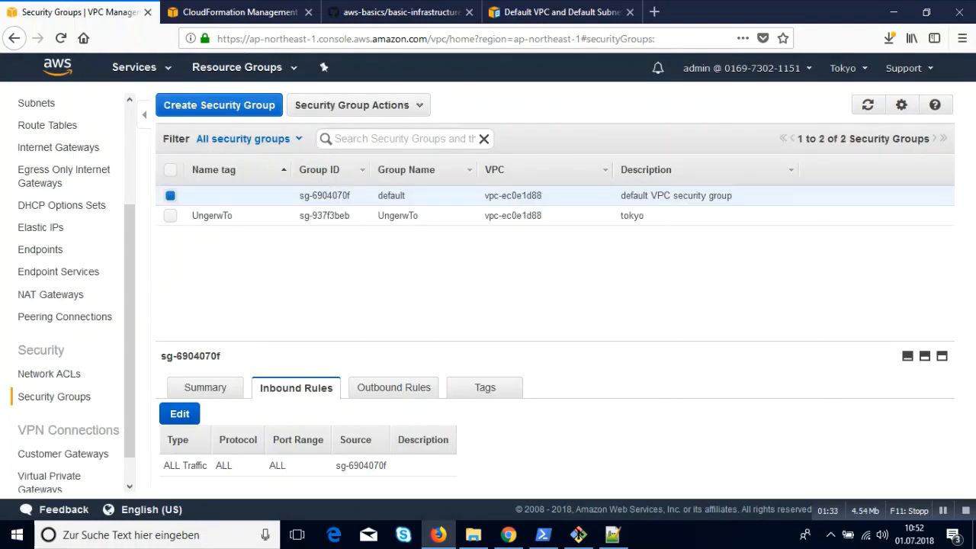
- Select the UngerwTo security group and review its inbound and outbound rules
{"action": "left_click", "coordinate": [252, 216]}
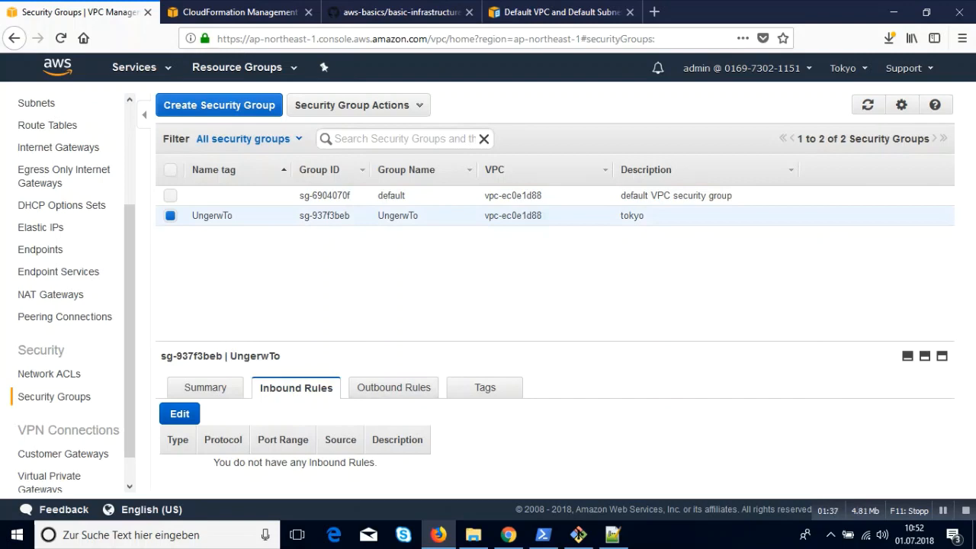
{"action": "scroll", "coordinate": [555, 393], "scroll_direction": "down", "scroll_amount": 1}
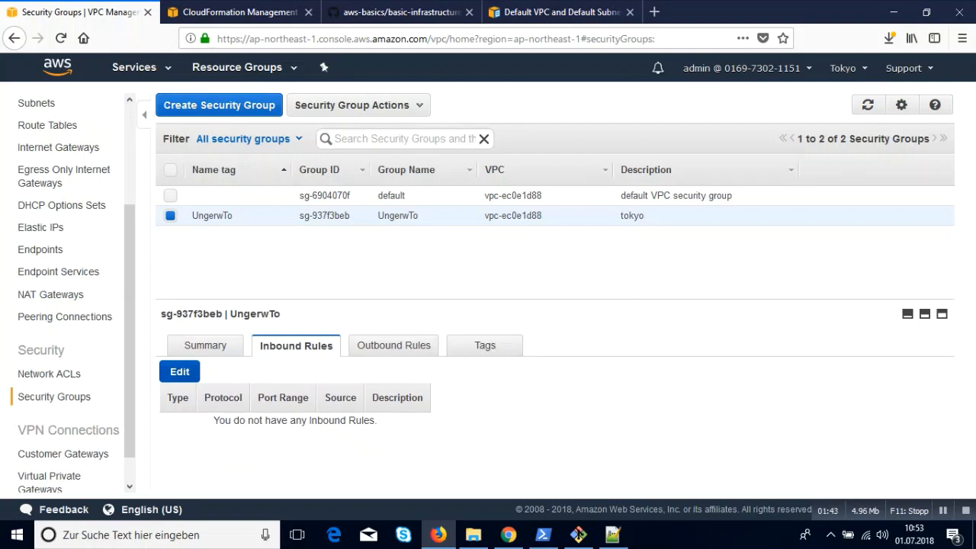
{"action": "left_click", "coordinate": [390, 345]}
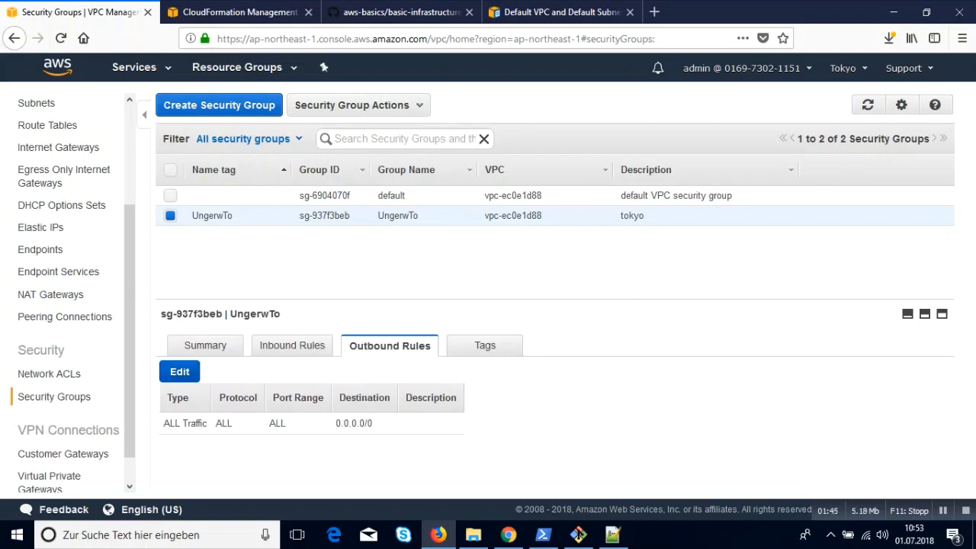
{"action": "left_click", "coordinate": [292, 346]}
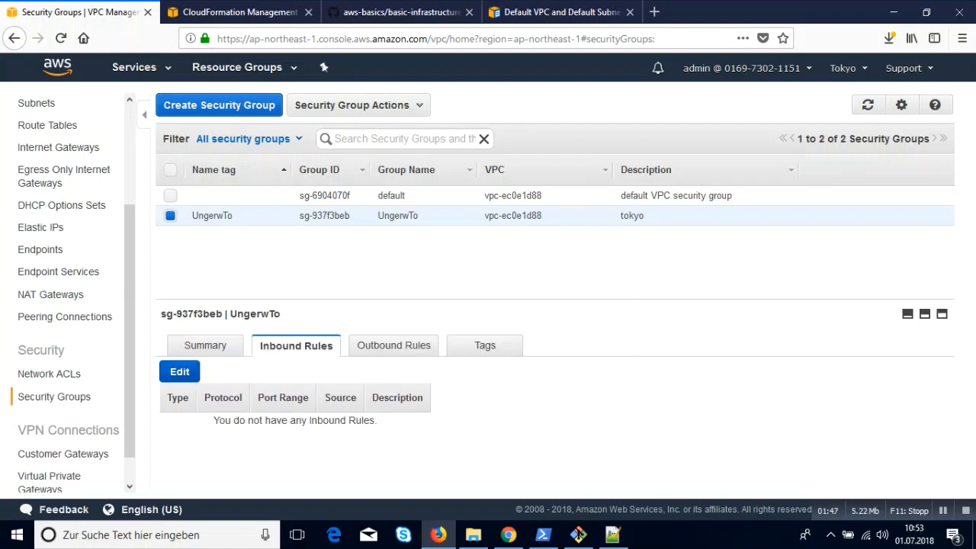
- Start editing the inbound rules of the UngerwTo security group and set the first rule's type to HTTP (80)
{"action": "left_click", "coordinate": [179, 371]}
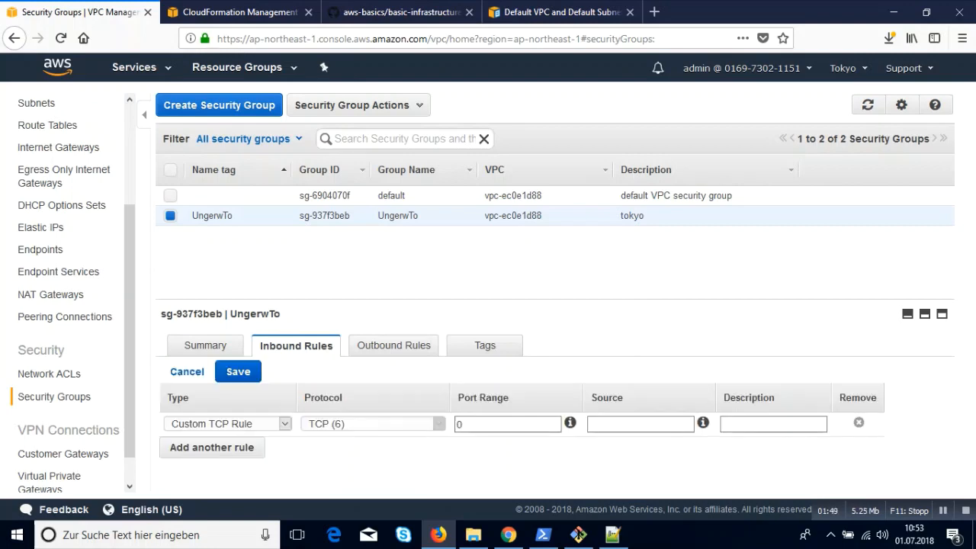
{"action": "left_click", "coordinate": [228, 424]}
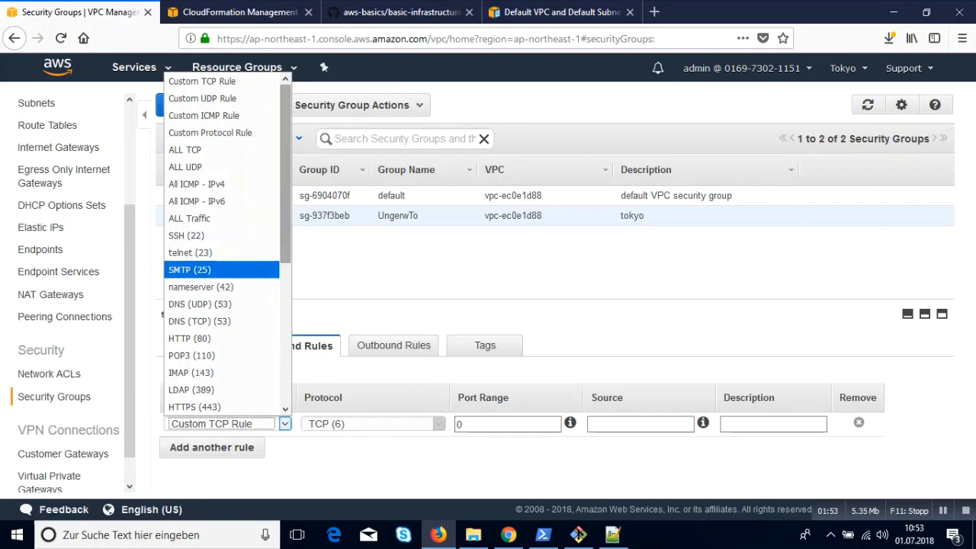
{"action": "scroll", "coordinate": [221, 270], "scroll_direction": "down", "scroll_amount": 2}
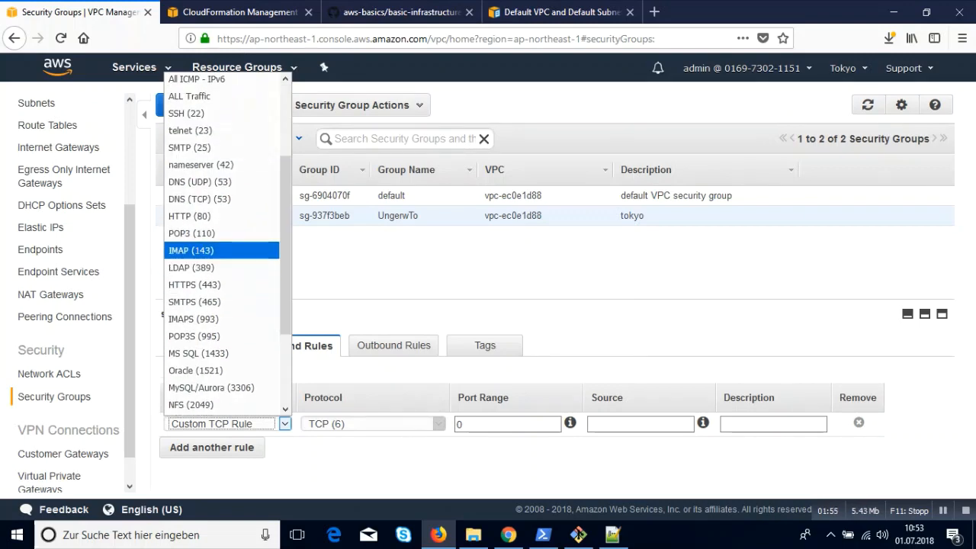
{"action": "left_click", "coordinate": [189, 216]}
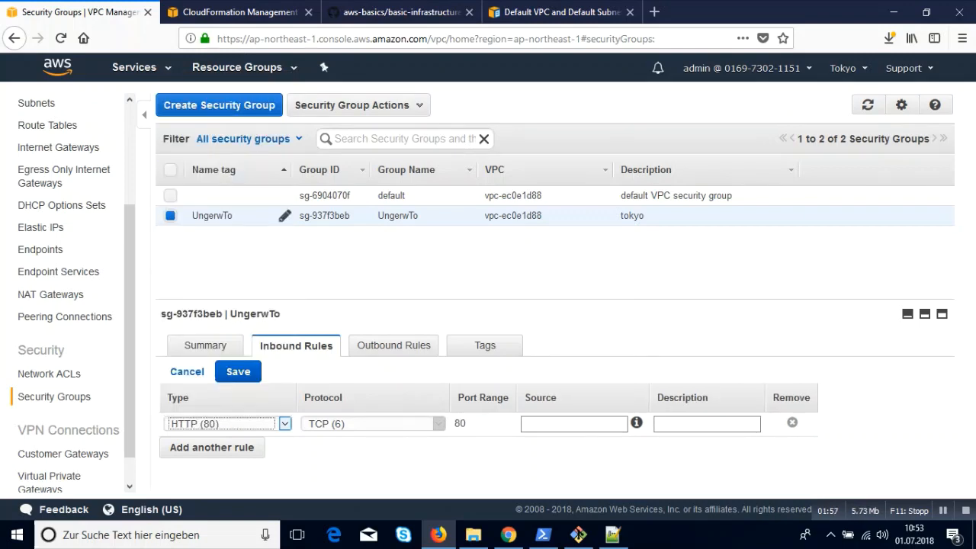
- Set the HTTP rule's source to 0.0.0.0/0 and its description to http
{"action": "left_click", "coordinate": [534, 424]}
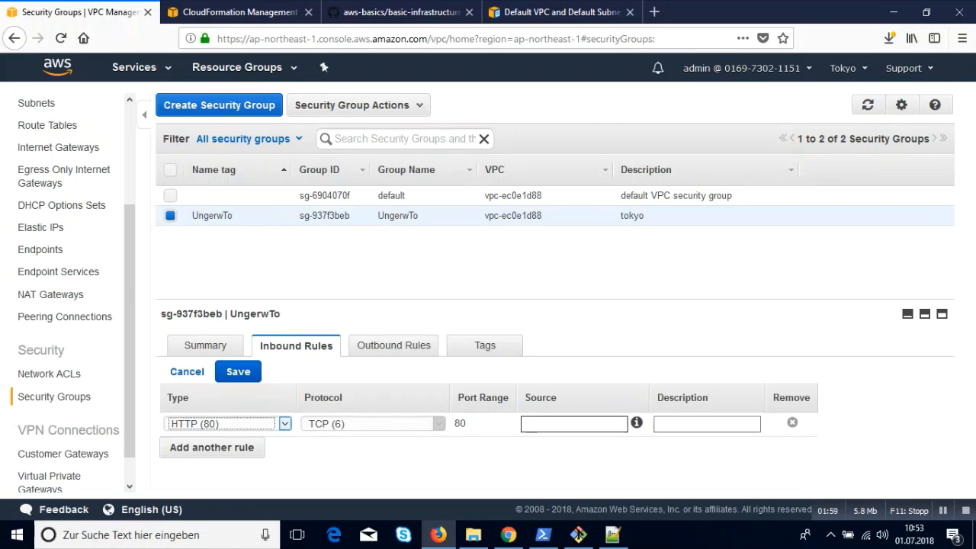
{"action": "type", "text": "0.0.0"}
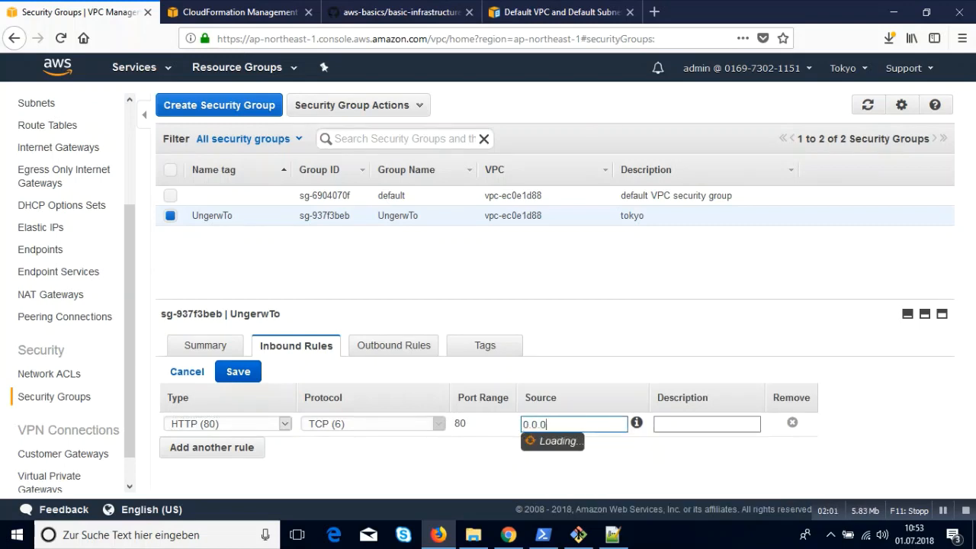
{"action": "type", "text": ".0"}
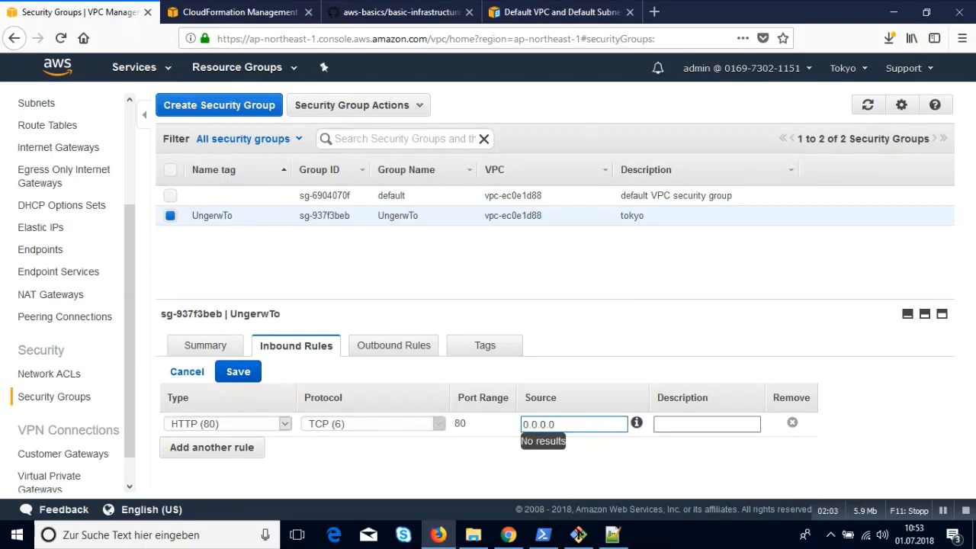
{"action": "type", "text": "/o"}
{"action": "key", "text": "Tab"}
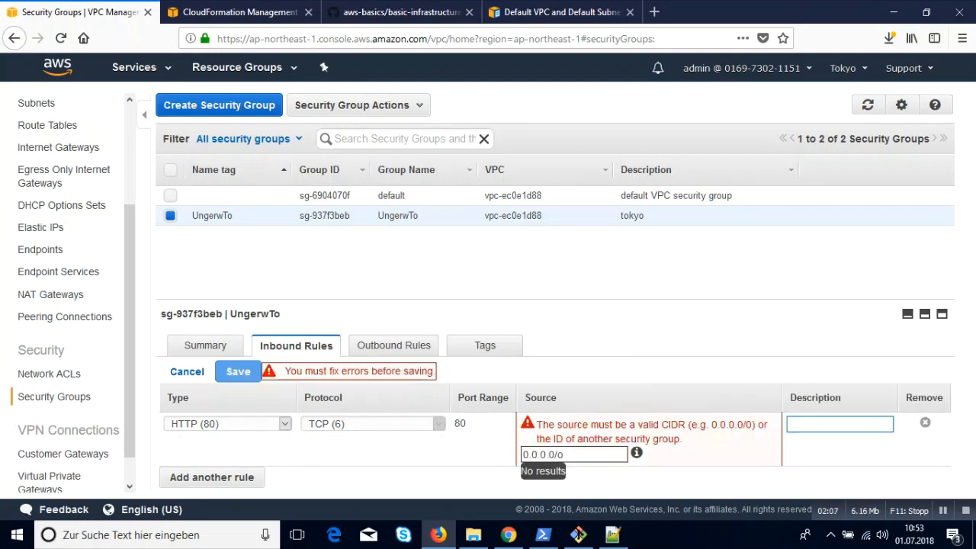
{"action": "left_click", "coordinate": [595, 454]}
{"action": "key", "text": "BackSpace"}
{"action": "type", "text": "0"}
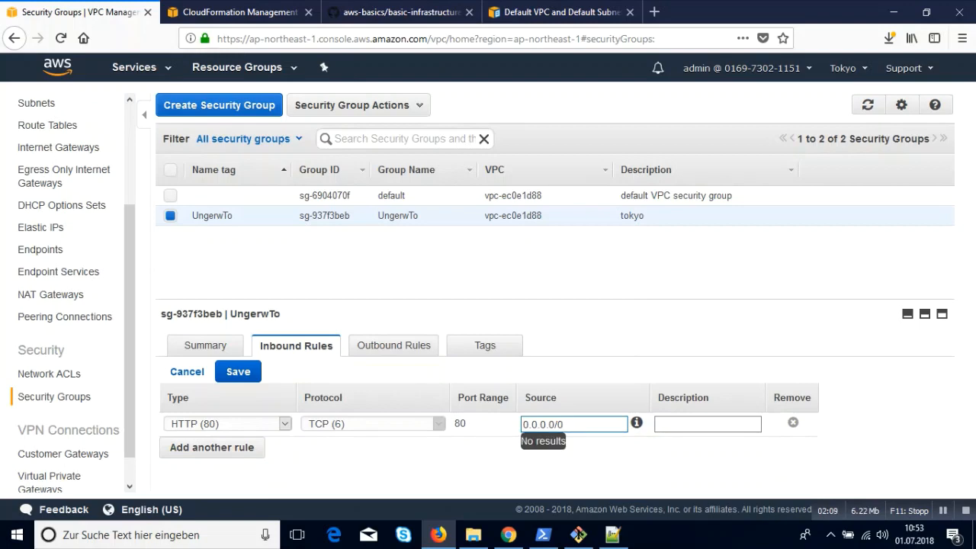
{"action": "left_click", "coordinate": [708, 424]}
{"action": "type", "text": "http"}
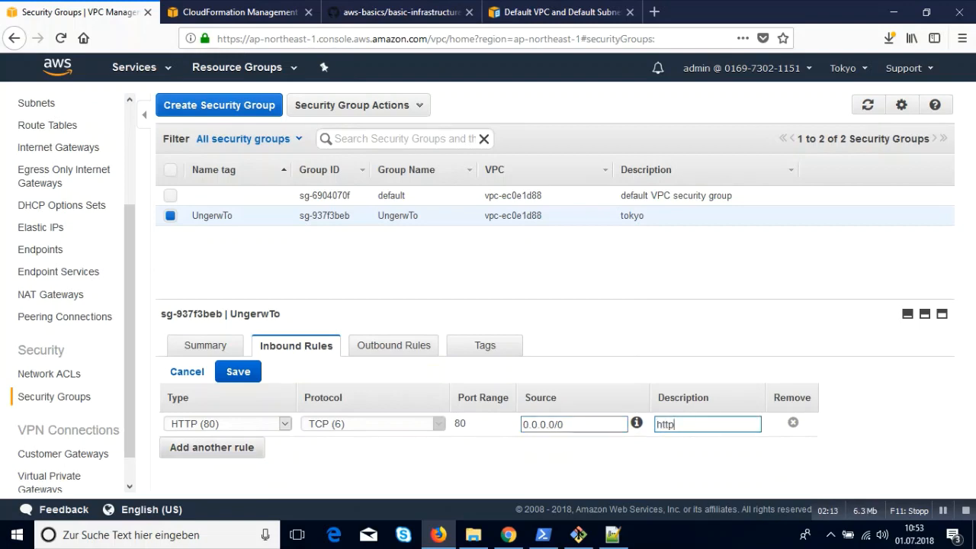
- Add a second inbound rule of type HTTPS (443) with the HTTP rule's source, 0.0.0.0/0
{"action": "left_click", "coordinate": [212, 447]}
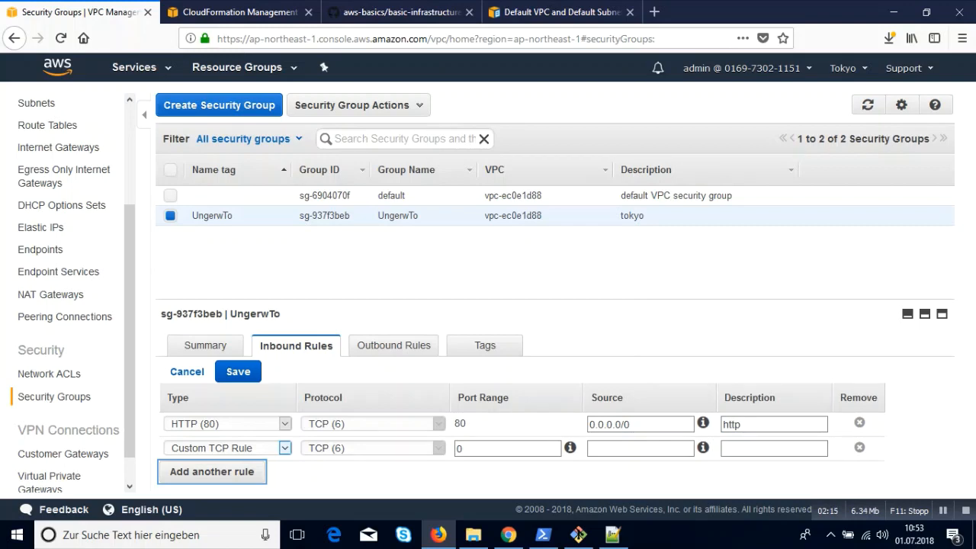
{"action": "left_click", "coordinate": [285, 448]}
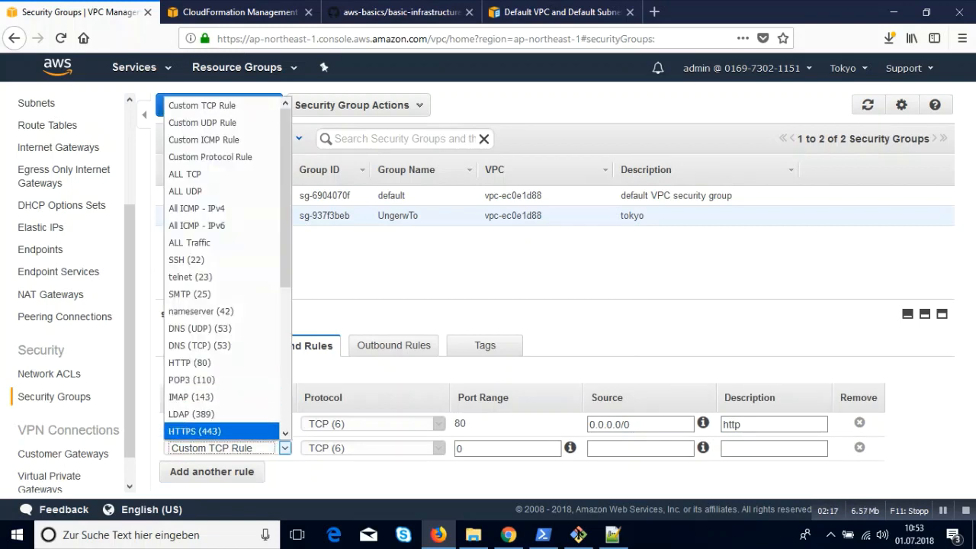
{"action": "left_click", "coordinate": [195, 431]}
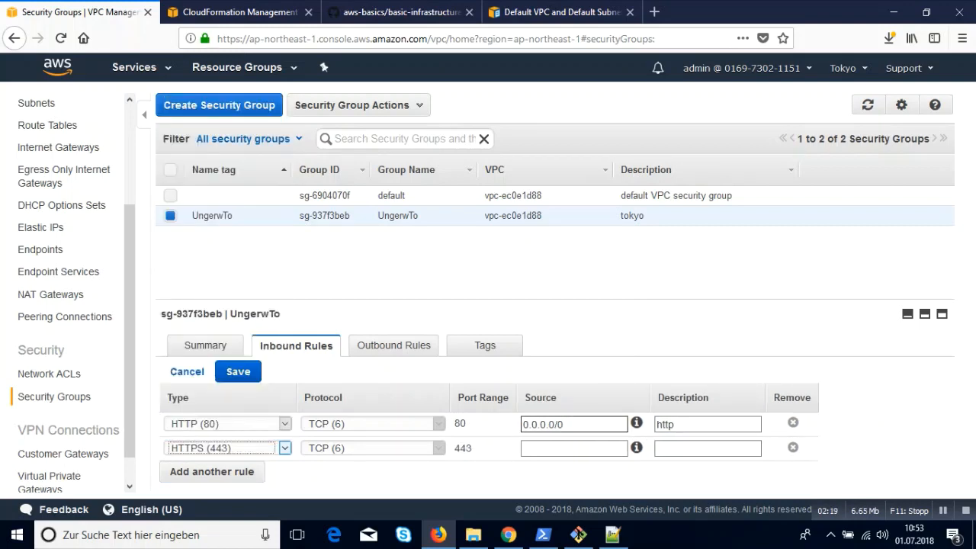
{"action": "triple_click", "coordinate": [545, 424]}
{"action": "key", "text": "ctrl+c"}
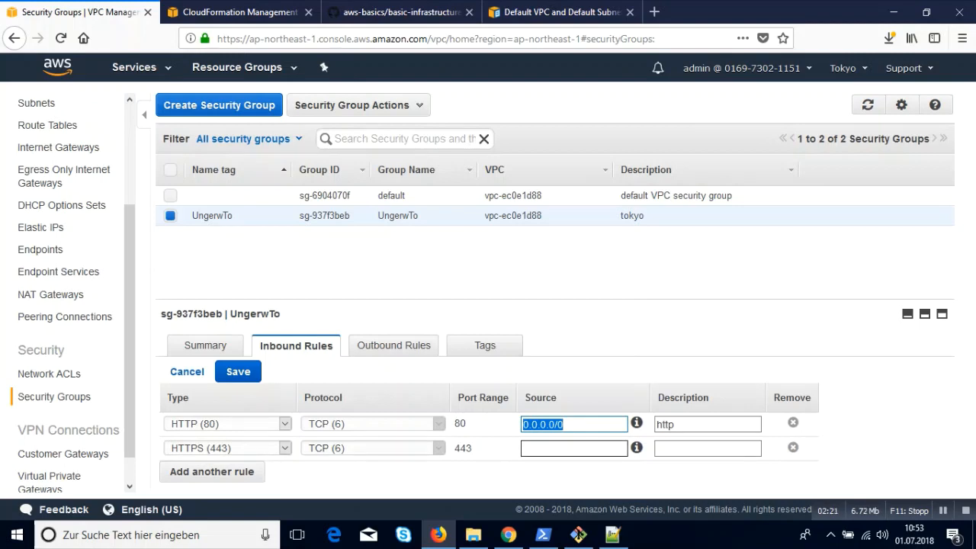
{"action": "left_click", "coordinate": [573, 448]}
{"action": "key", "text": "ctrl+v"}
{"action": "left_click", "coordinate": [706, 448]}
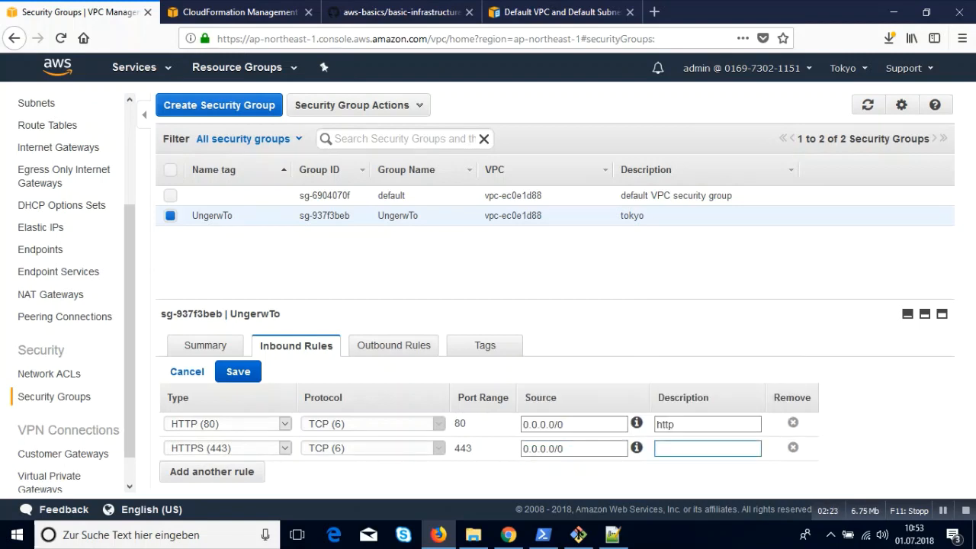
- Add a third inbound rule of type SSH (22) with source 0.0.0.0/0 and save the inbound rules
{"action": "left_click", "coordinate": [212, 471]}
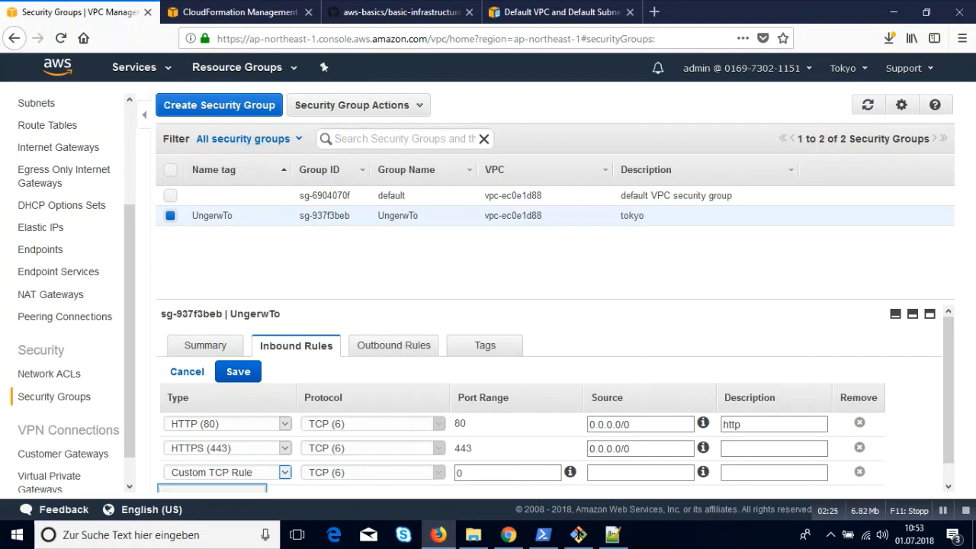
{"action": "key", "text": "alt+Down"}
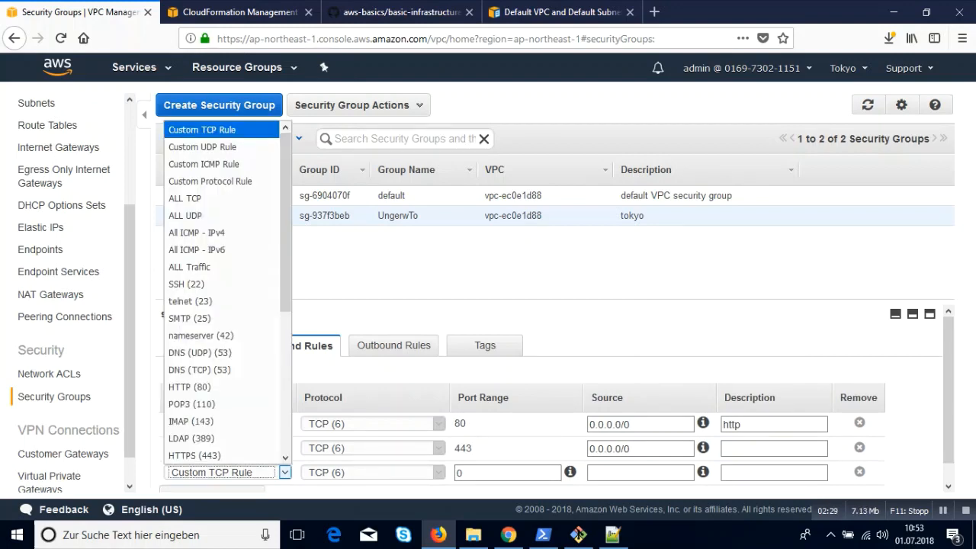
{"action": "key", "text": "s"}
{"action": "key", "text": "Return"}
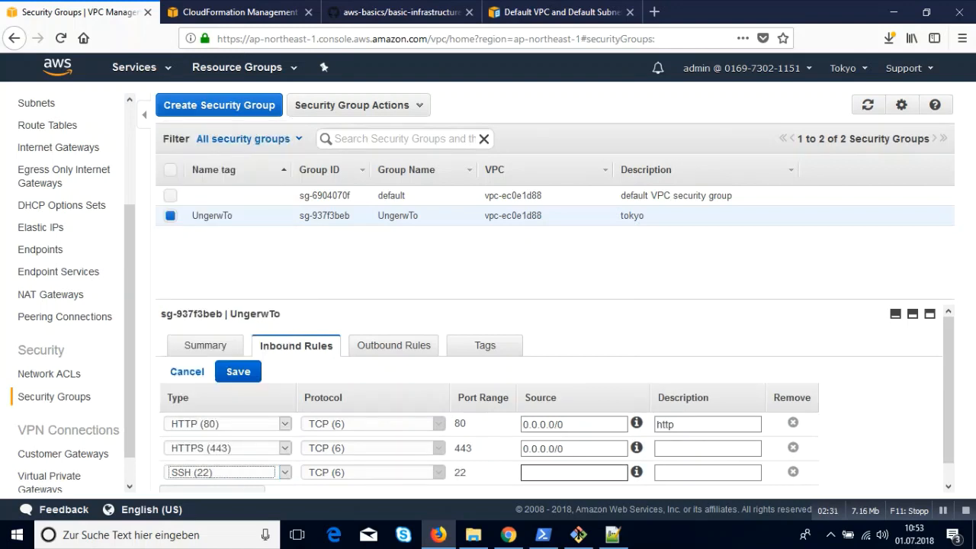
{"action": "left_click", "coordinate": [573, 472]}
{"action": "key", "text": "ctrl+v"}
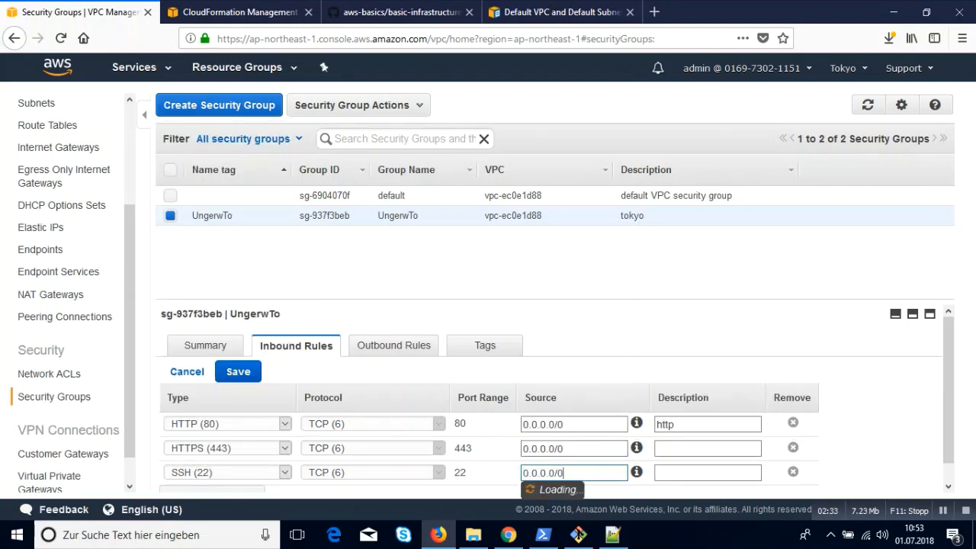
{"action": "left_click", "coordinate": [237, 371]}
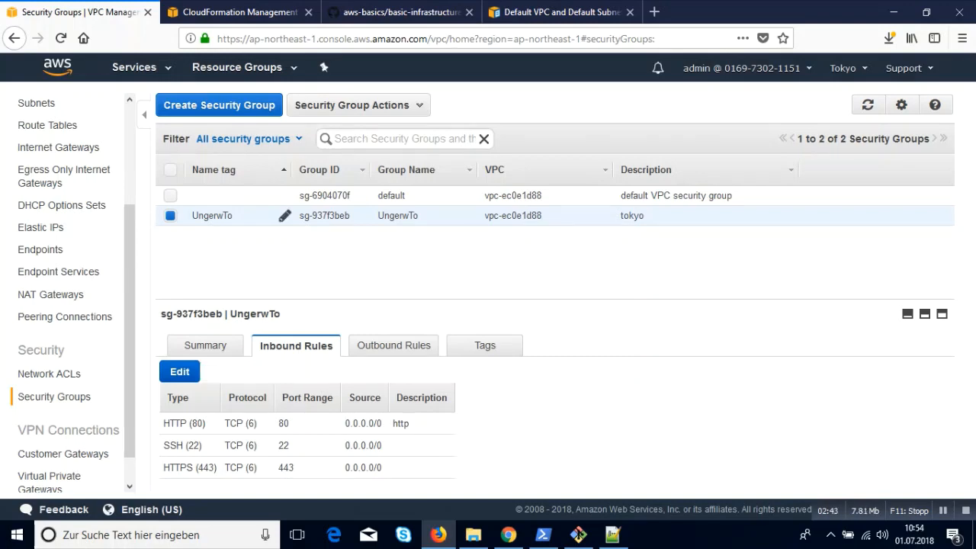
- Change the name tag of the UngerwTo security group to UngerwSG
{"action": "left_click", "coordinate": [285, 216]}
{"action": "key", "text": "End"}
{"action": "key", "text": "BackSpace"}
{"action": "key", "text": "BackSpace"}
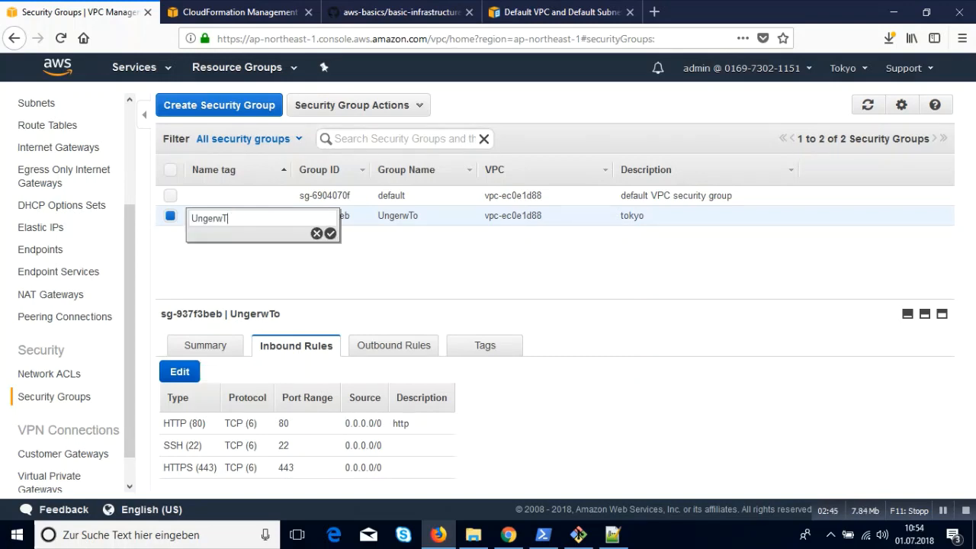
{"action": "type", "text": "SG"}
{"action": "key", "text": "Return"}
{"action": "right_click", "coordinate": [337, 237]}
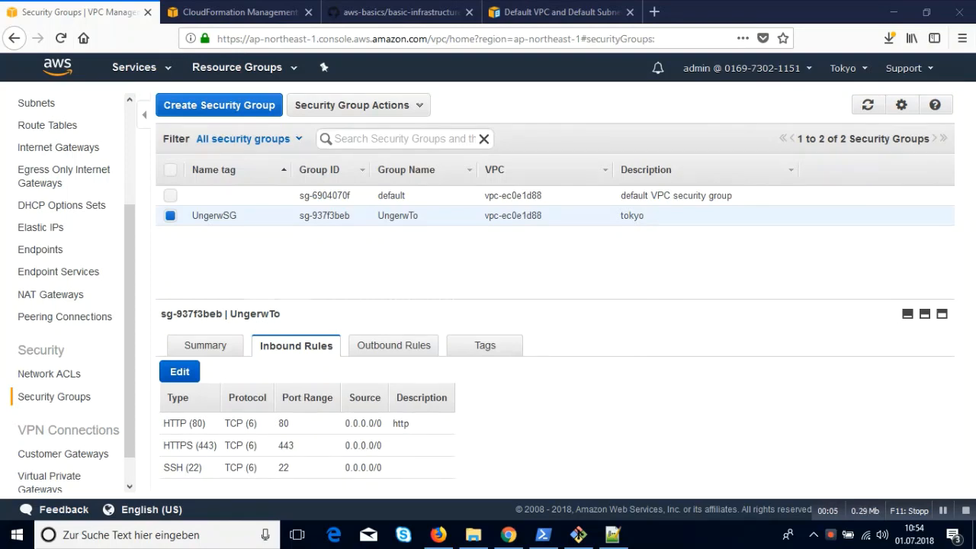
- Switch to File Explorer, locate 04_SG.yaml in the basic-infrastructure folder, and return to the browser's security groups page
{"action": "key", "text": "alt+Tab"}
{"action": "key", "text": "alt+Tab"}
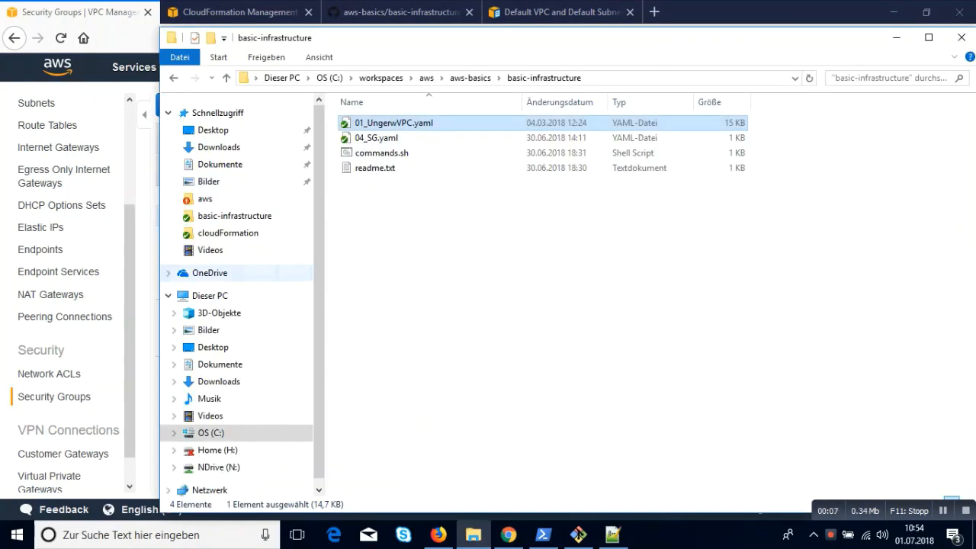
{"action": "left_click", "coordinate": [376, 137]}
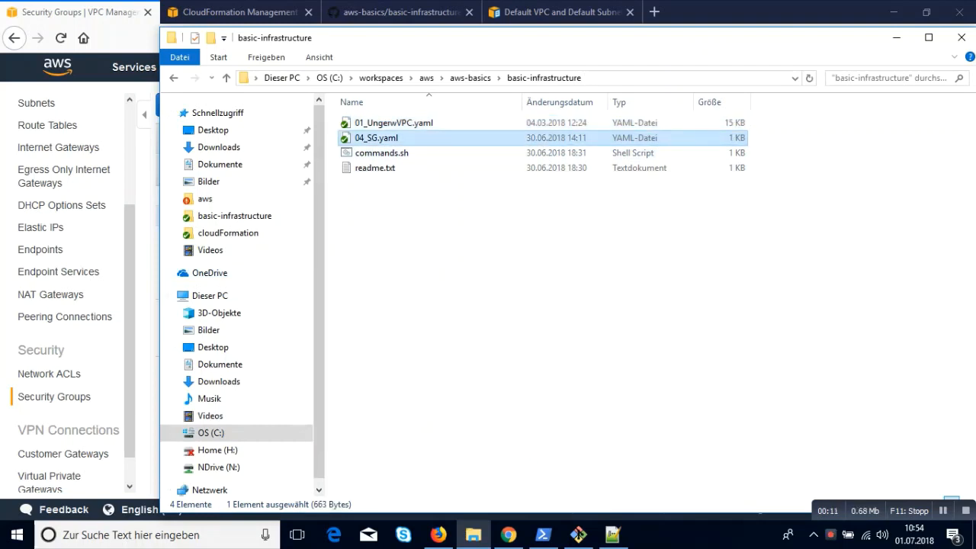
{"action": "key", "text": "alt+Tab"}
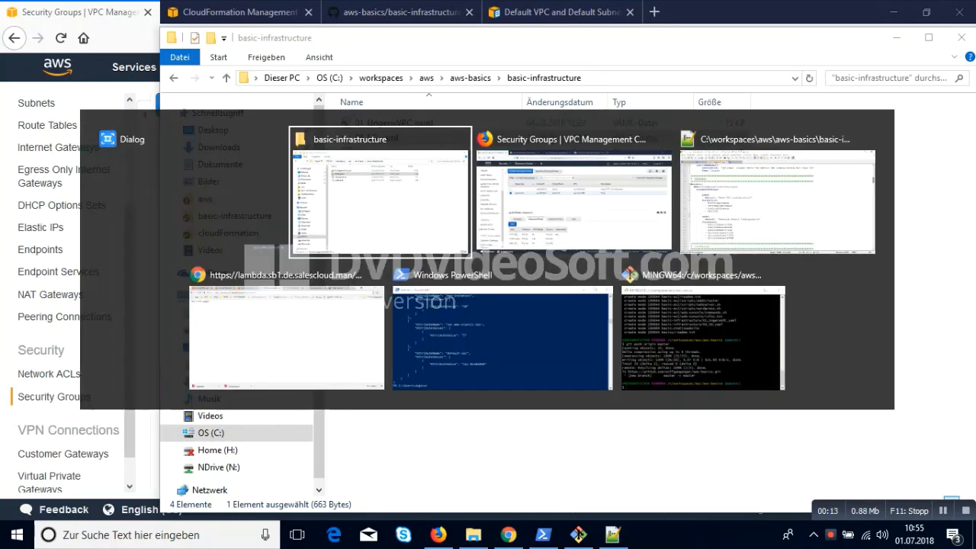
{"action": "key", "text": "Tab"}
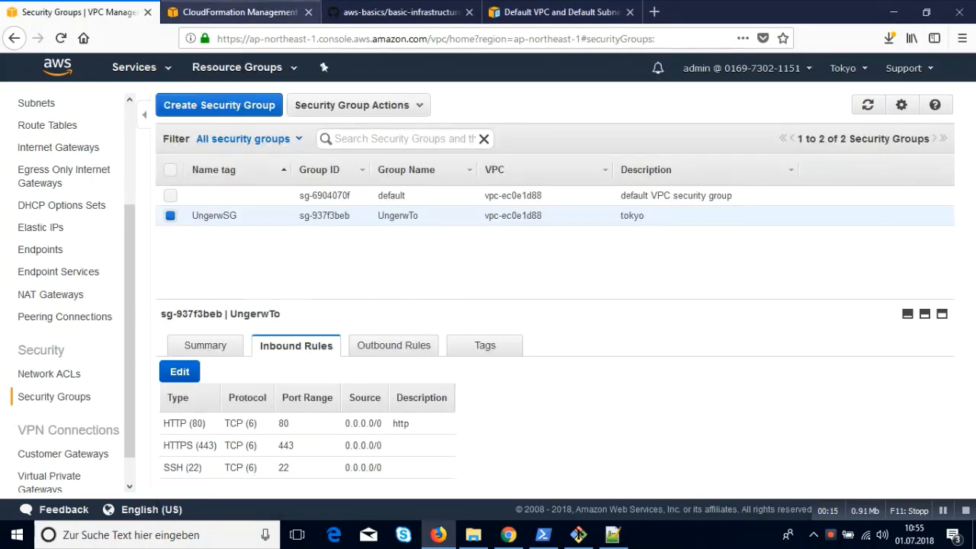
- Open the VPC dashboard for the Sydney region to review its resources
{"action": "key", "text": "ctrl+Tab"}
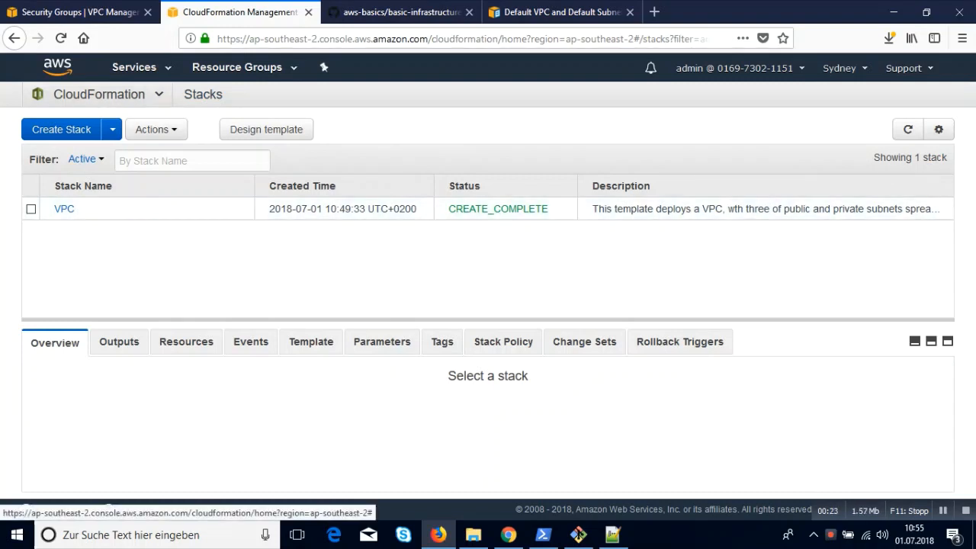
{"action": "left_click", "coordinate": [134, 67]}
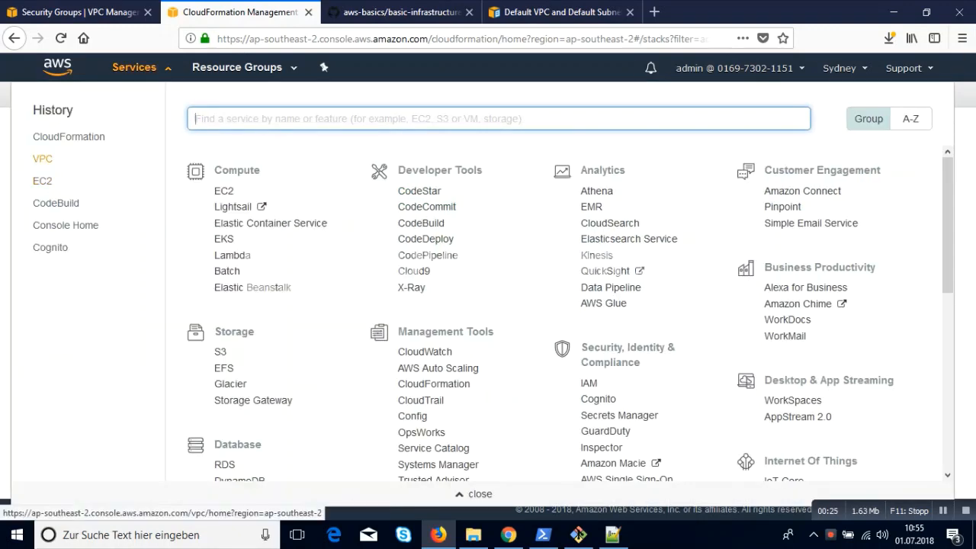
{"action": "left_click", "coordinate": [43, 158]}
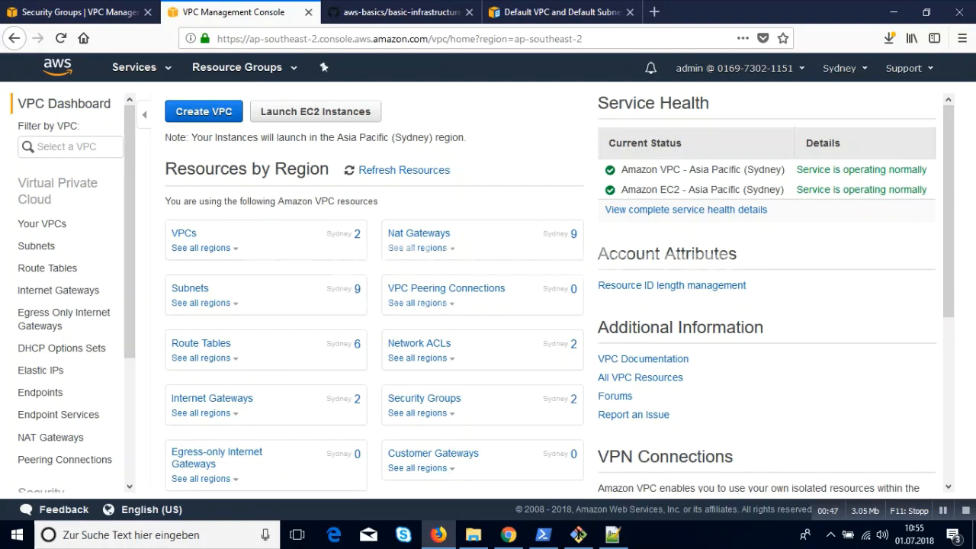
- Return to the CloudFormation stacks in the Sydney region and delete the VPC stack, confirming the deletion
{"action": "left_click", "coordinate": [134, 68]}
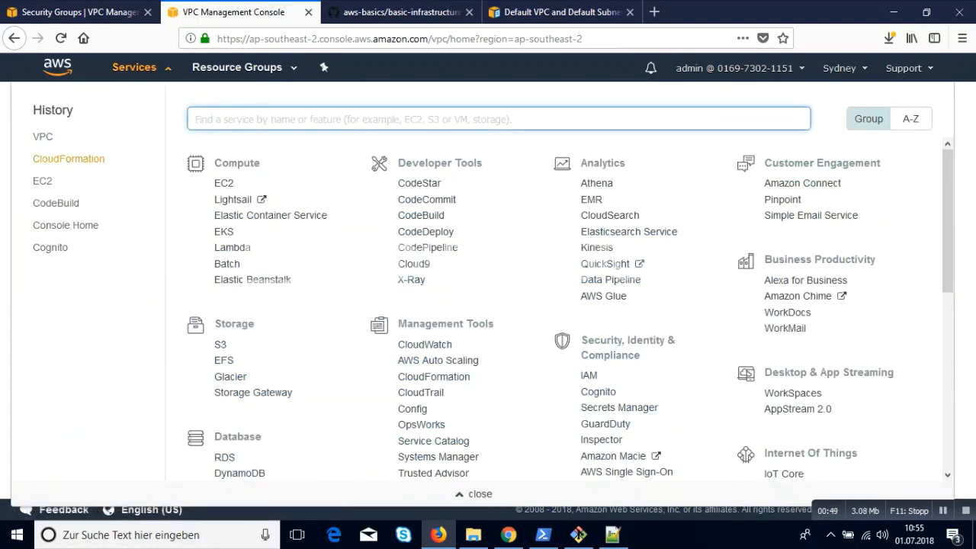
{"action": "left_click", "coordinate": [69, 158]}
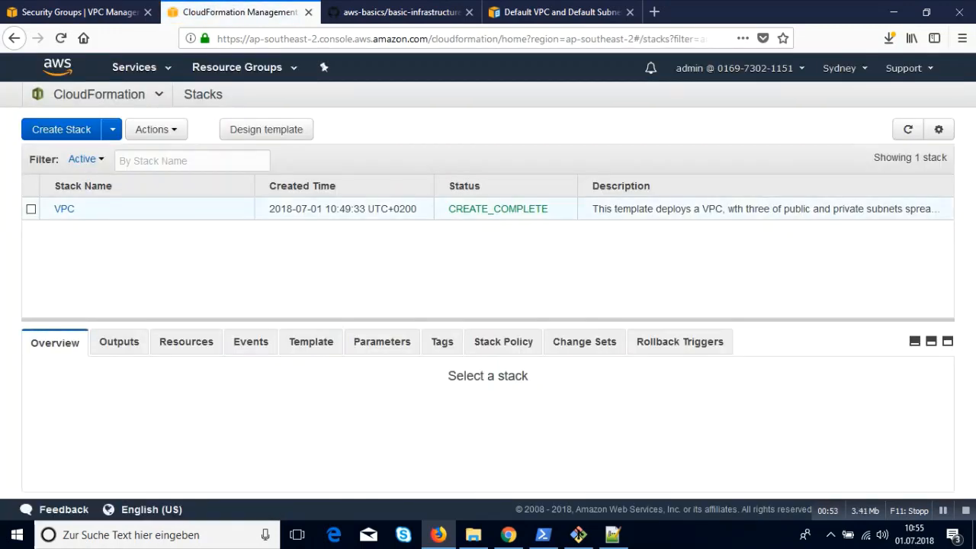
{"action": "left_click", "coordinate": [31, 209]}
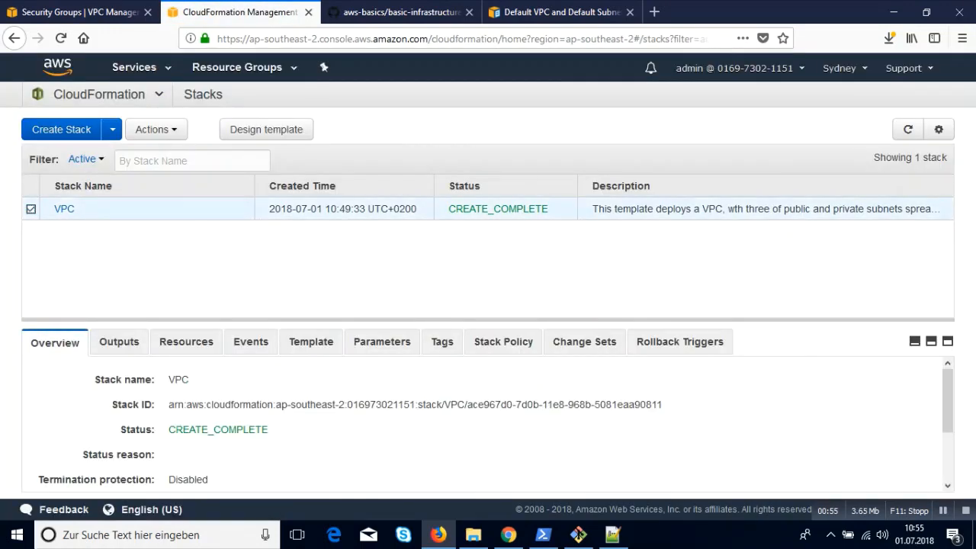
{"action": "left_click", "coordinate": [156, 129]}
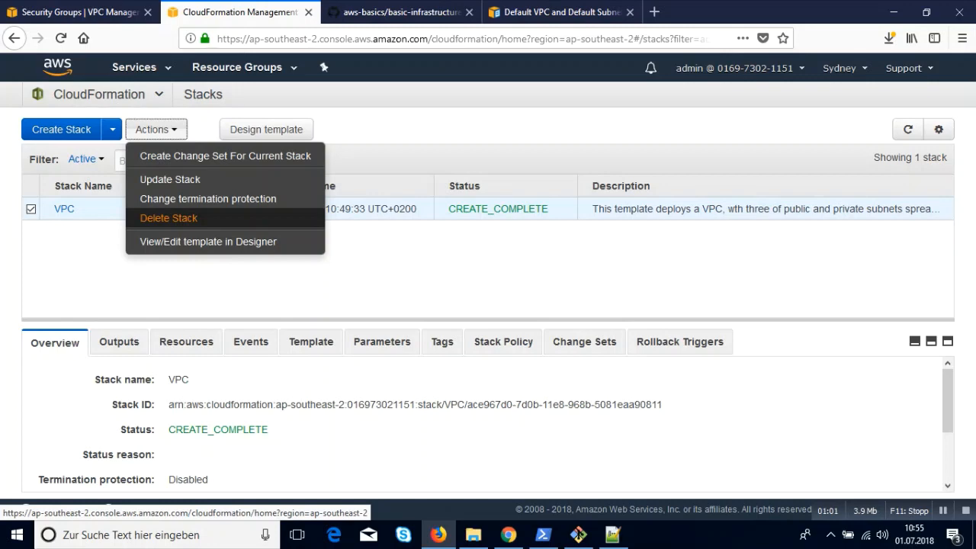
{"action": "left_click", "coordinate": [168, 218]}
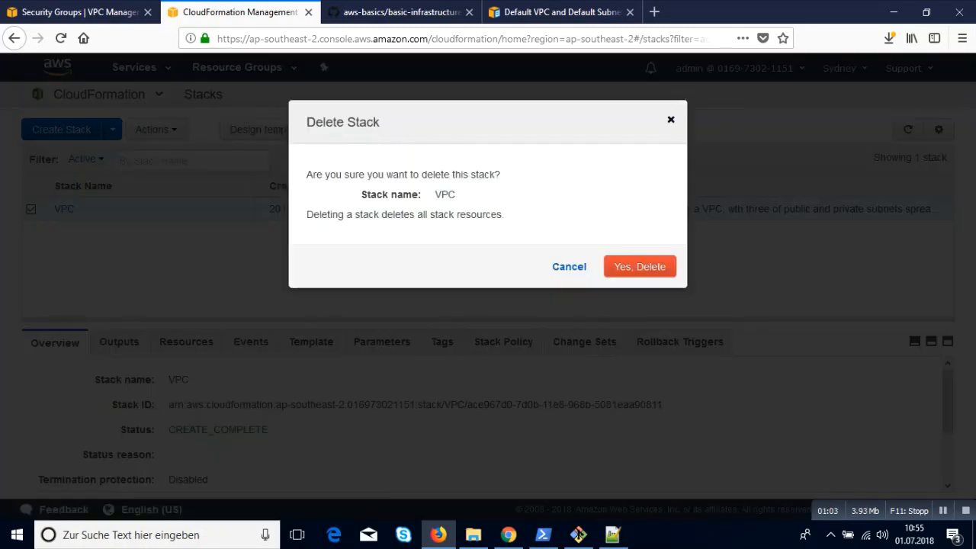
{"action": "left_click", "coordinate": [640, 266]}
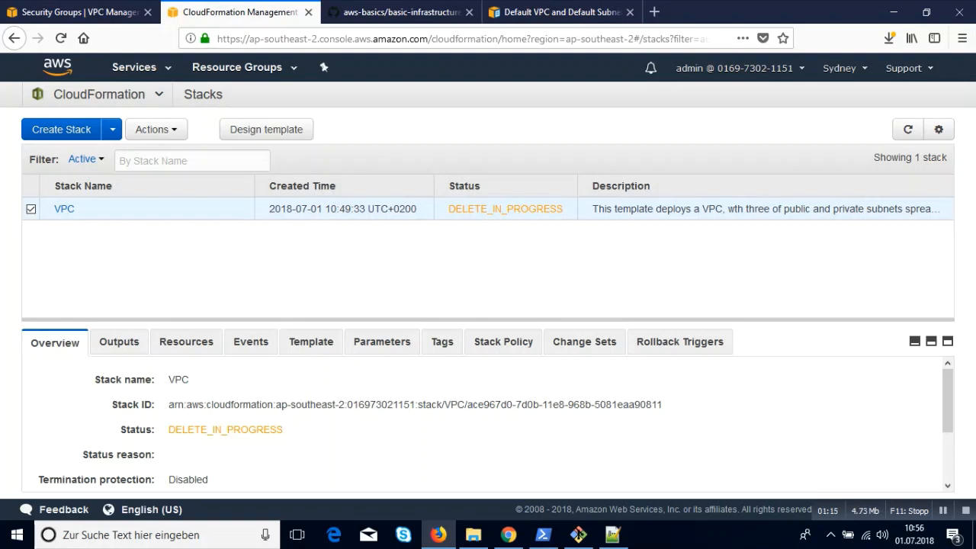
- Open the EC2 key pairs page for the Tokyo region
{"action": "left_click", "coordinate": [80, 12]}
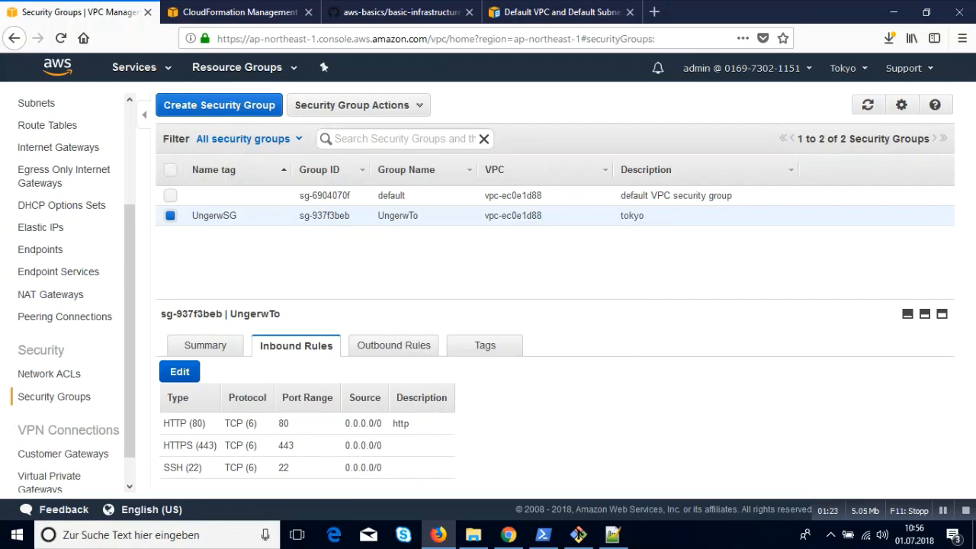
{"action": "left_click", "coordinate": [134, 67]}
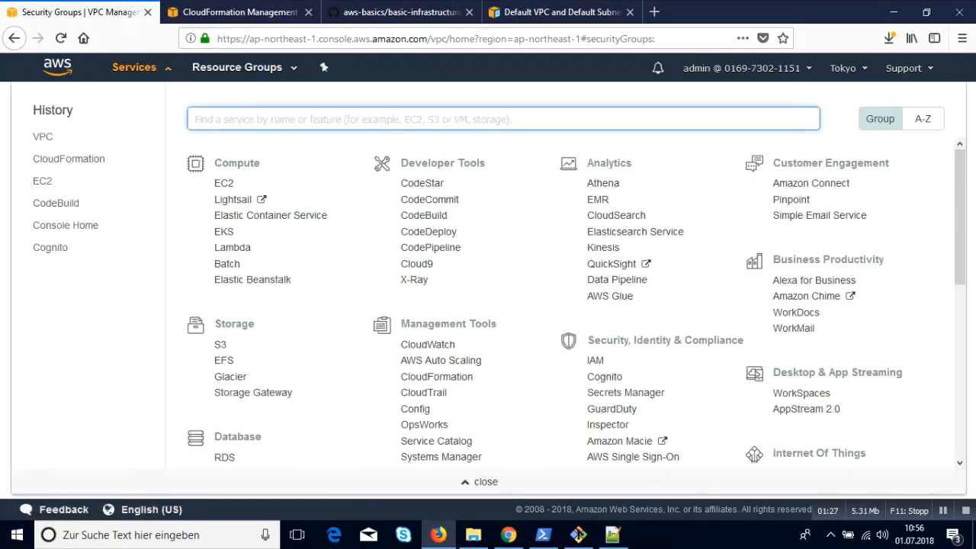
{"action": "left_click", "coordinate": [42, 181]}
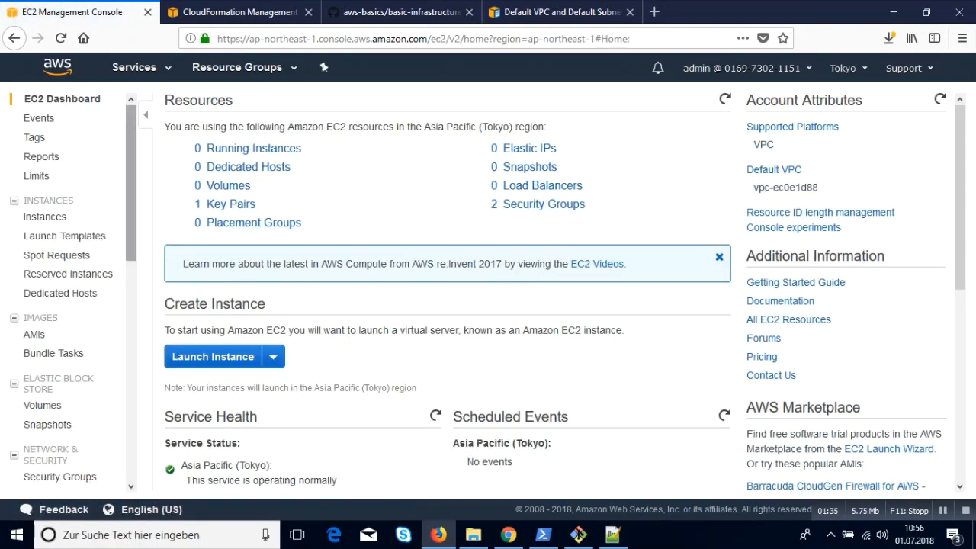
{"action": "scroll", "coordinate": [44, 244], "scroll_direction": "down", "scroll_amount": 6}
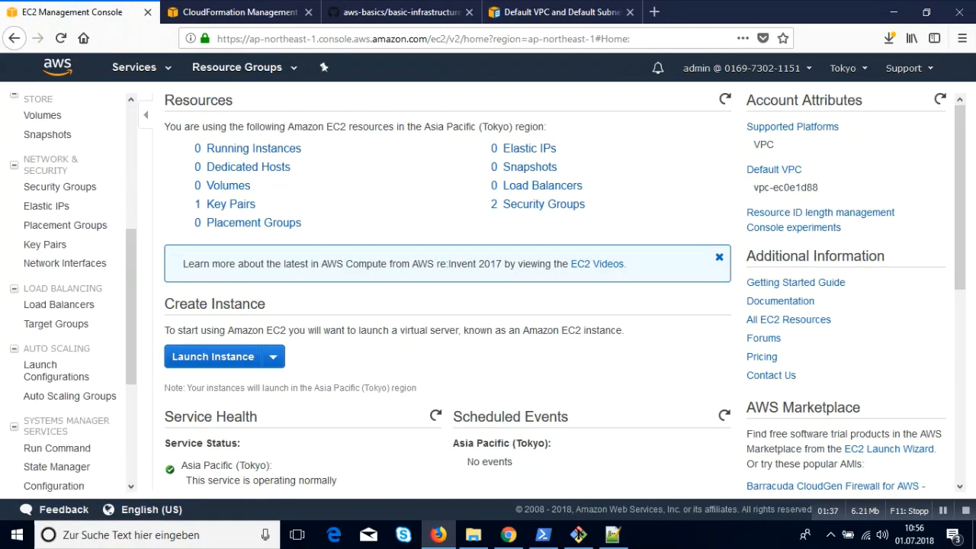
{"action": "left_click", "coordinate": [44, 244]}
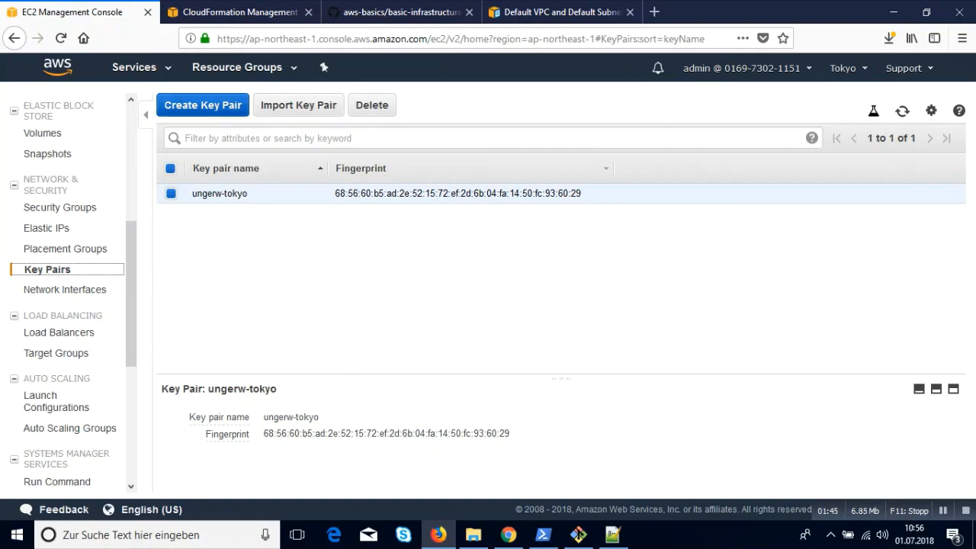
- Create a key pair named ungerw-to and save its ungerw-to.pem file
{"action": "left_click", "coordinate": [203, 105]}
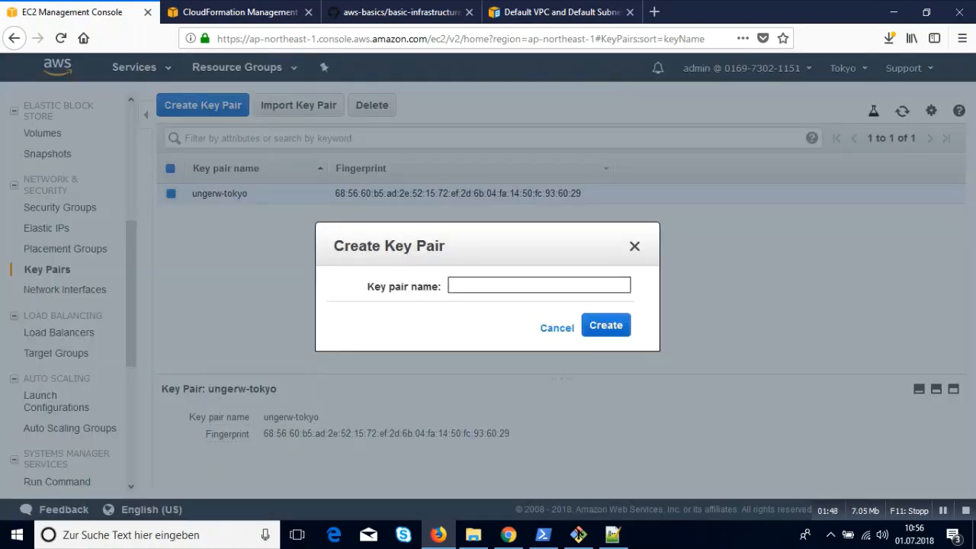
{"action": "type", "text": "ungerw"}
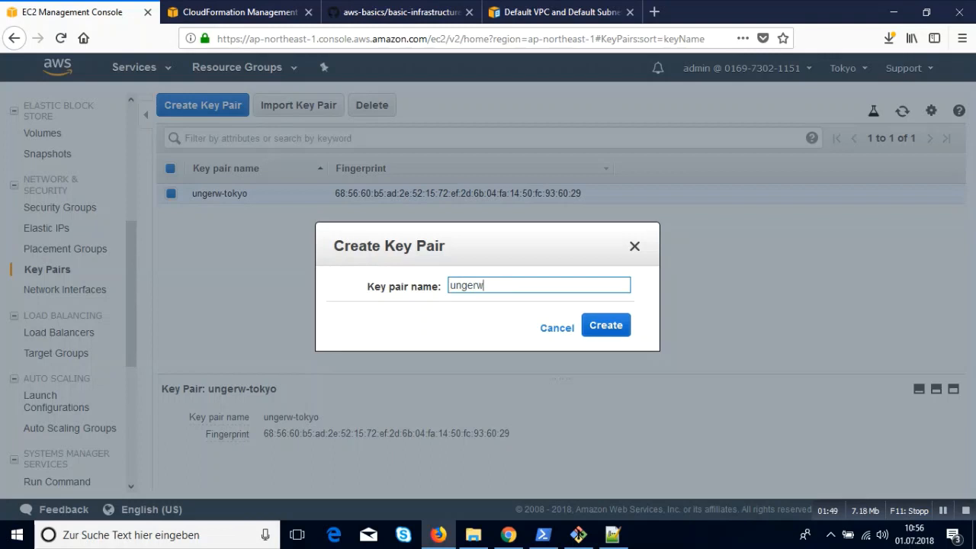
{"action": "type", "text": "-tro"}
{"action": "key", "text": "BackSpace"}
{"action": "key", "text": "BackSpace"}
{"action": "type", "text": "o"}
{"action": "key", "text": "Return"}
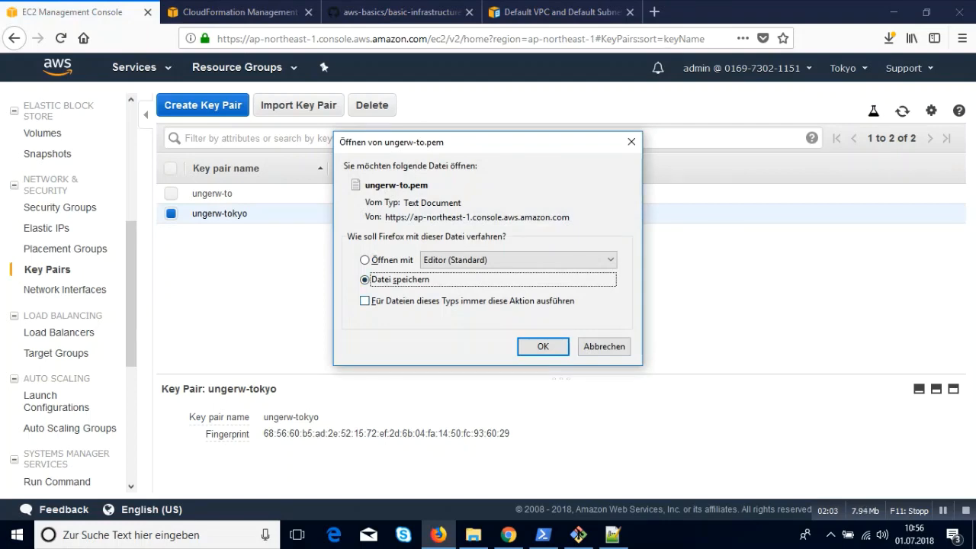
{"action": "key", "text": "Return"}
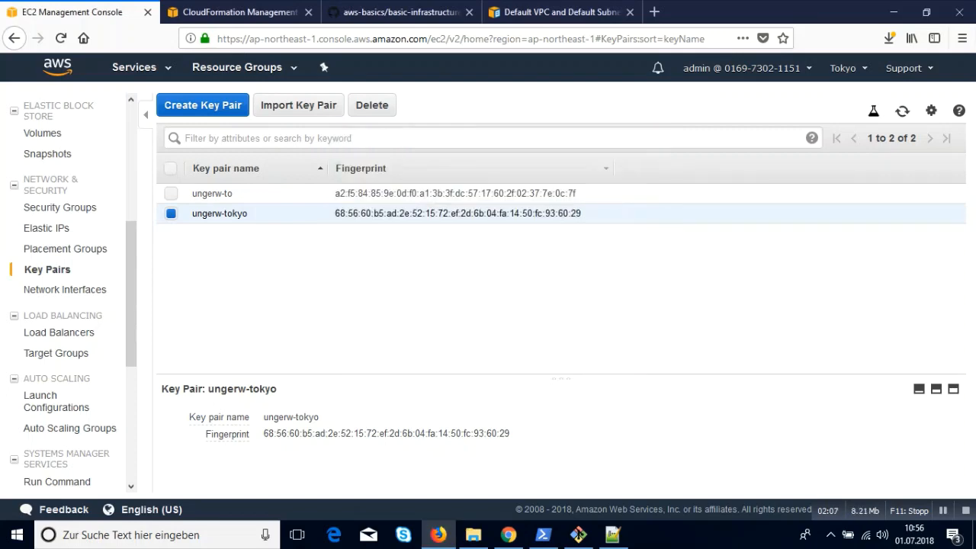
- Switch to Notepad++, review the chmod 400 command for ungerw-to.pem in commands.sh, and return to the browser's key pairs page
{"action": "key", "text": "alt+Tab"}
{"action": "key", "text": "alt+Tab"}
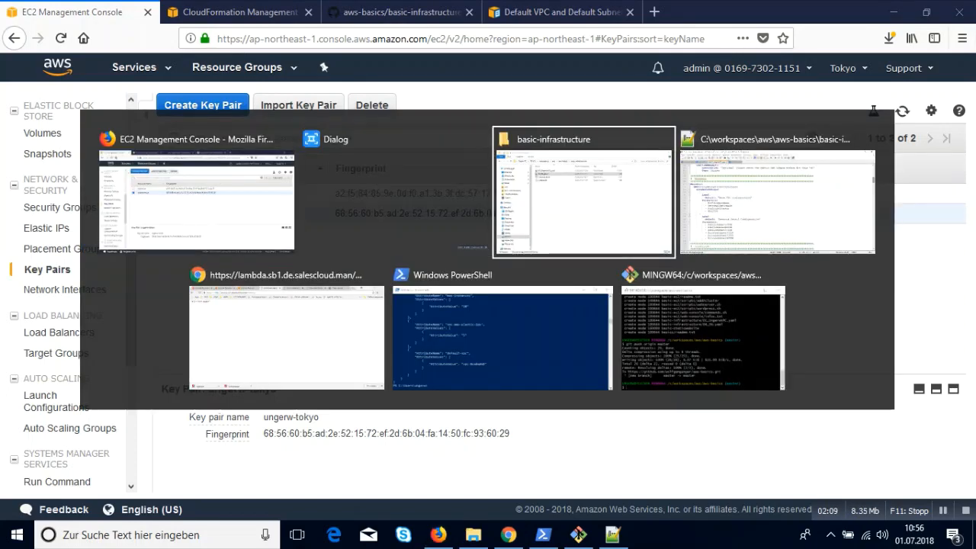
{"action": "key", "text": "alt+Tab"}
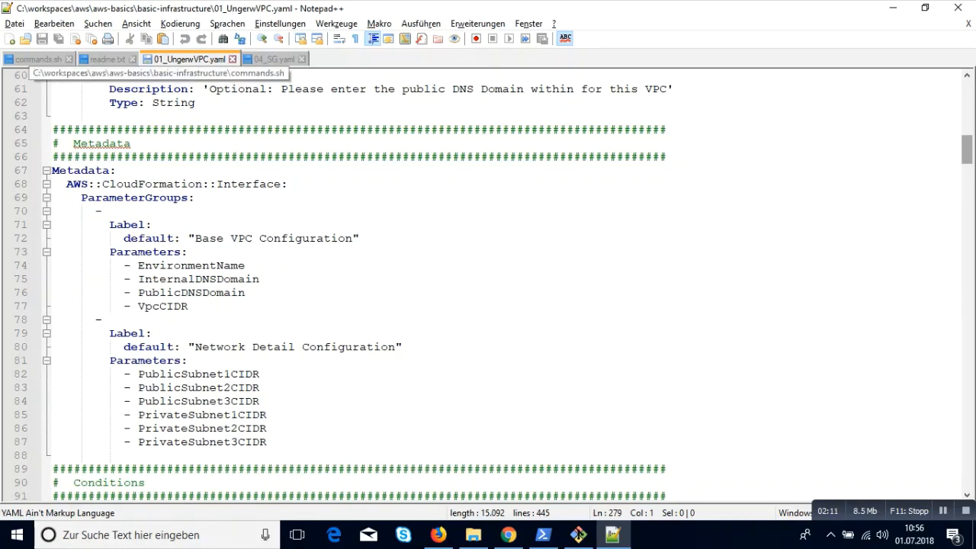
{"action": "left_click", "coordinate": [35, 59]}
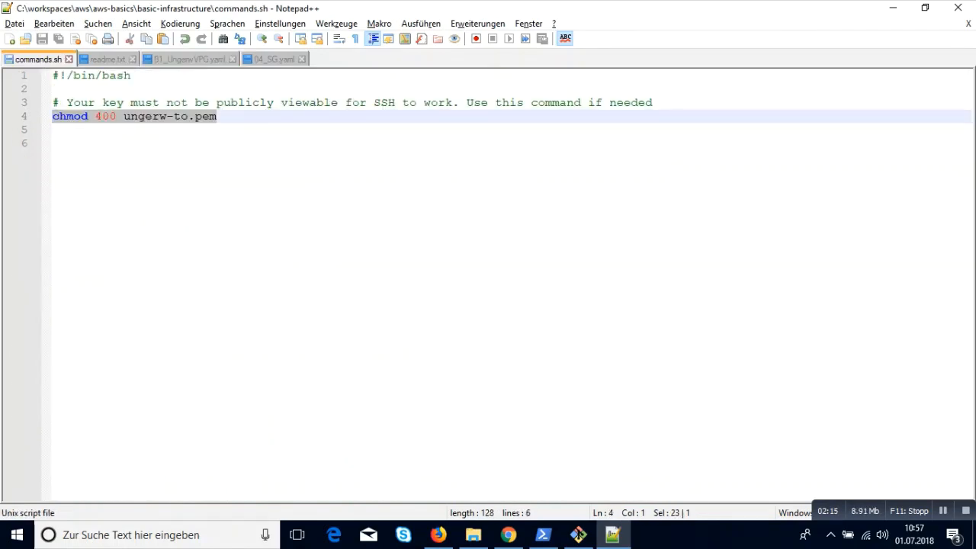
{"action": "left_click", "coordinate": [145, 116]}
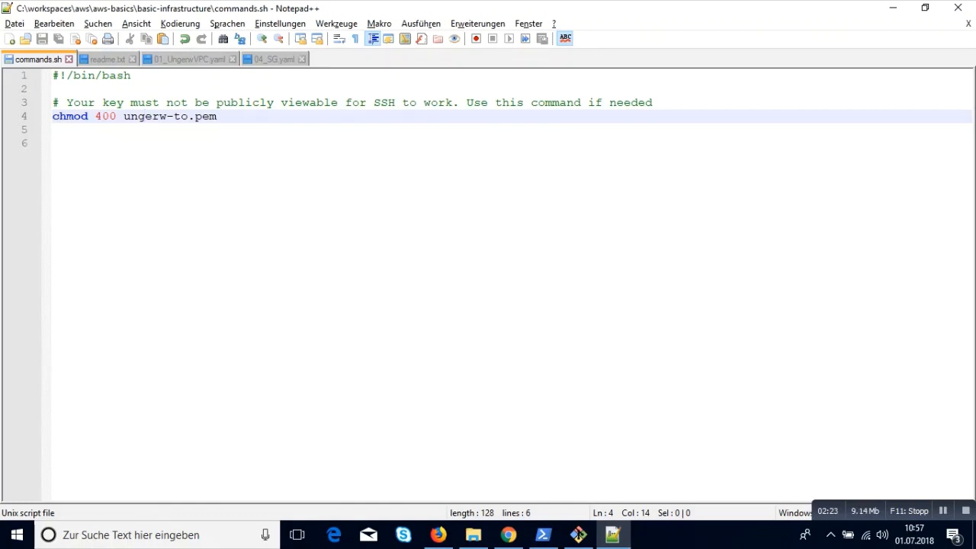
{"action": "key", "text": "alt+Tab"}
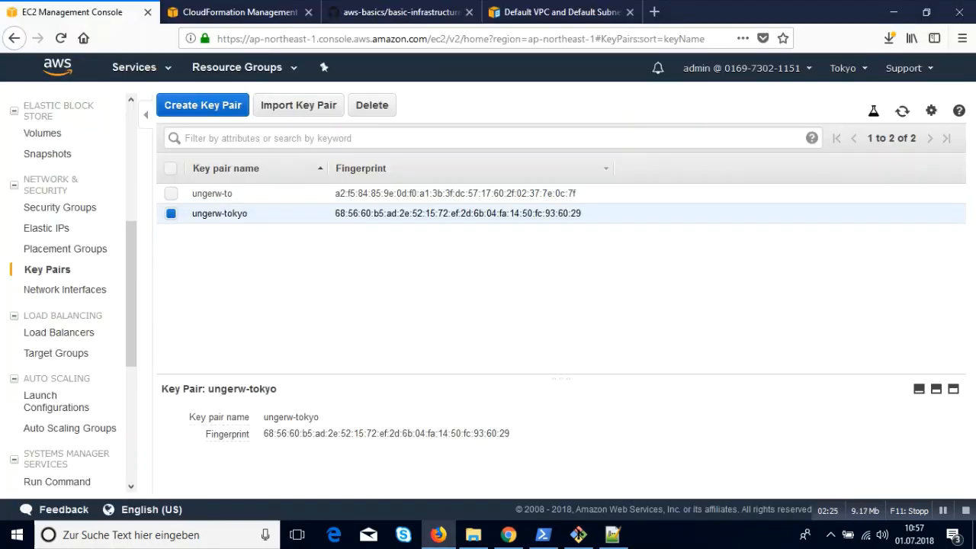